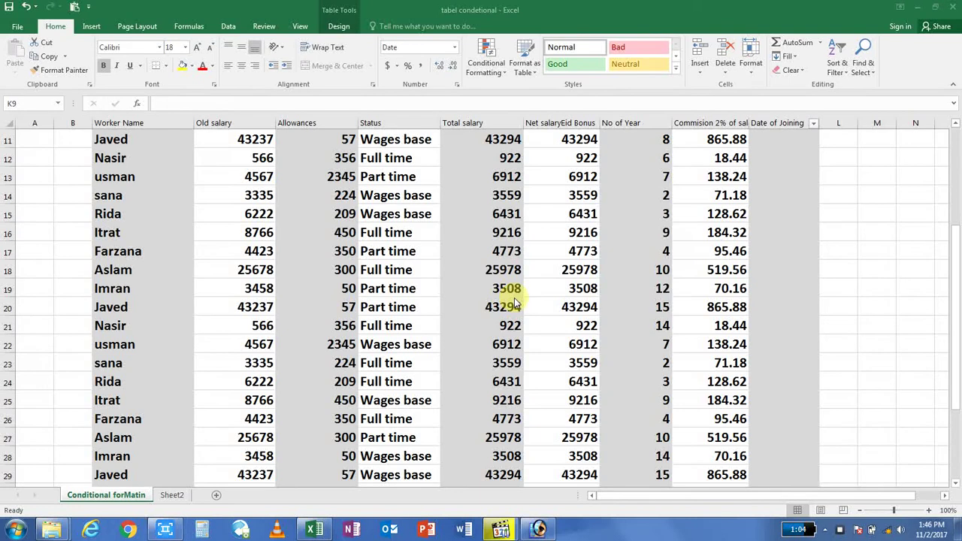
Click through No of Year cells I9, I10 and I19, then return to the first value.
scroll(505, 298, "up", 2)
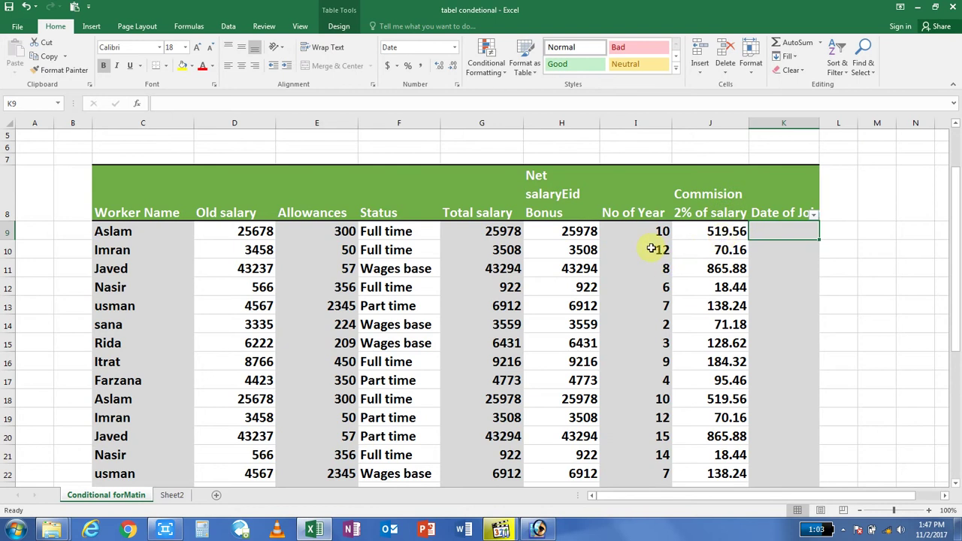
scroll(651, 248, "down", 1)
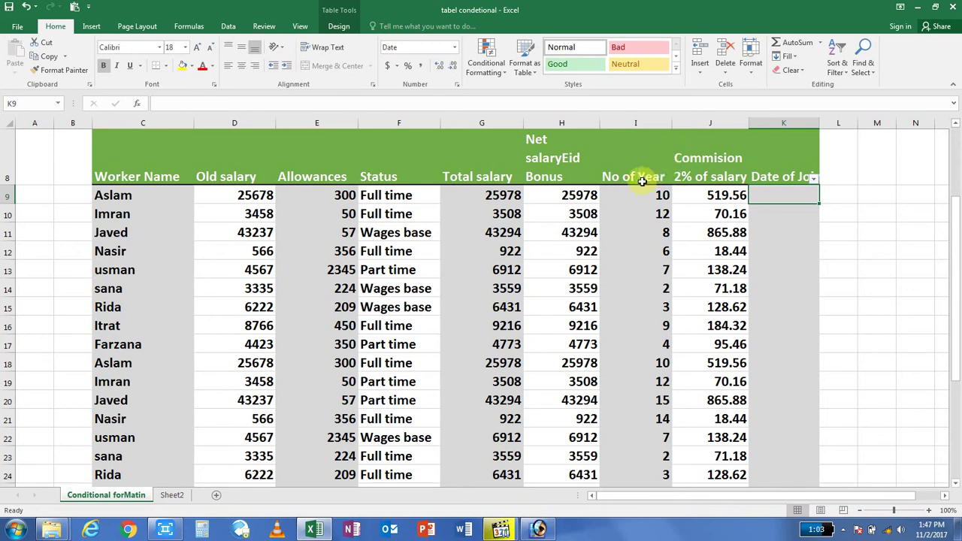
left_click(644, 197)
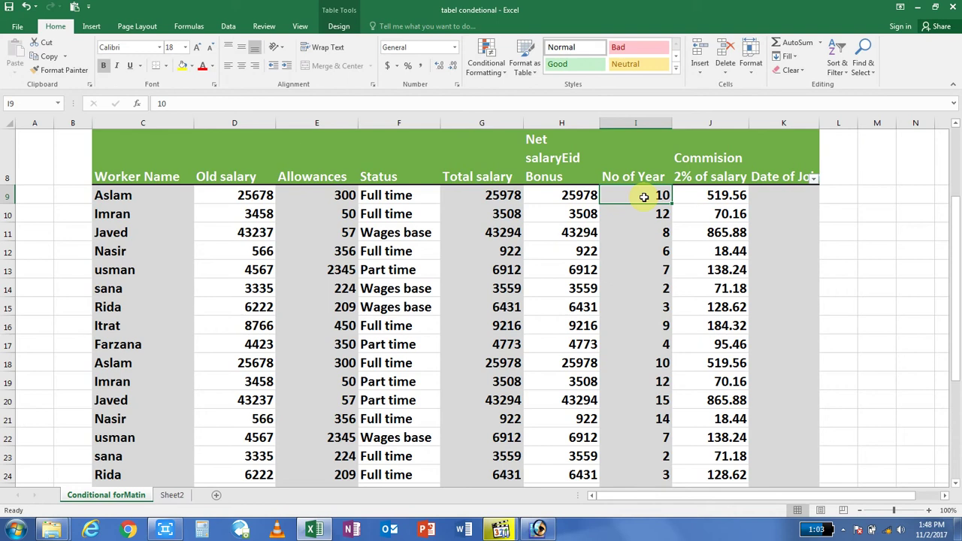
left_click_drag(644, 196, 645, 195)
scroll(647, 205, "down", 1)
scroll(648, 204, "up", 1)
left_click(655, 213)
scroll(655, 215, "down", 1)
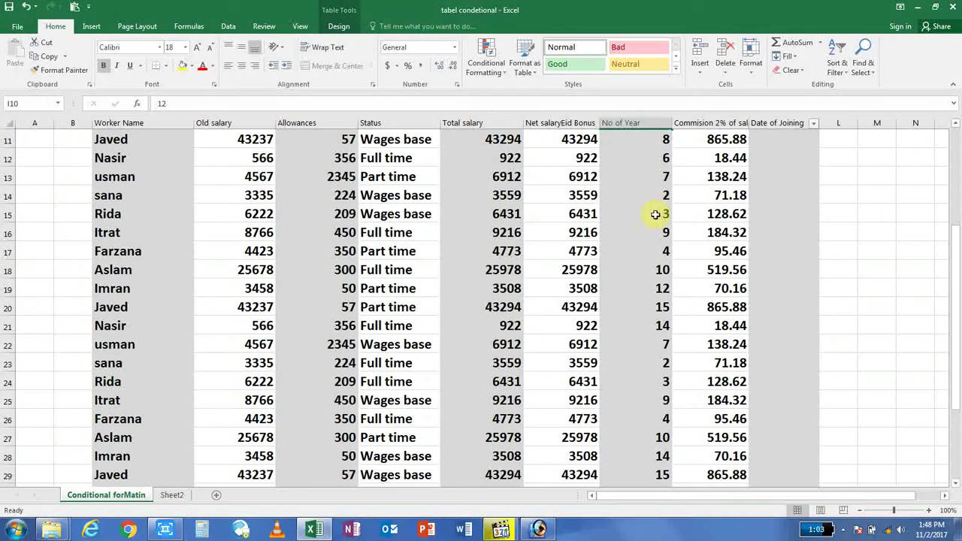
left_click(661, 288)
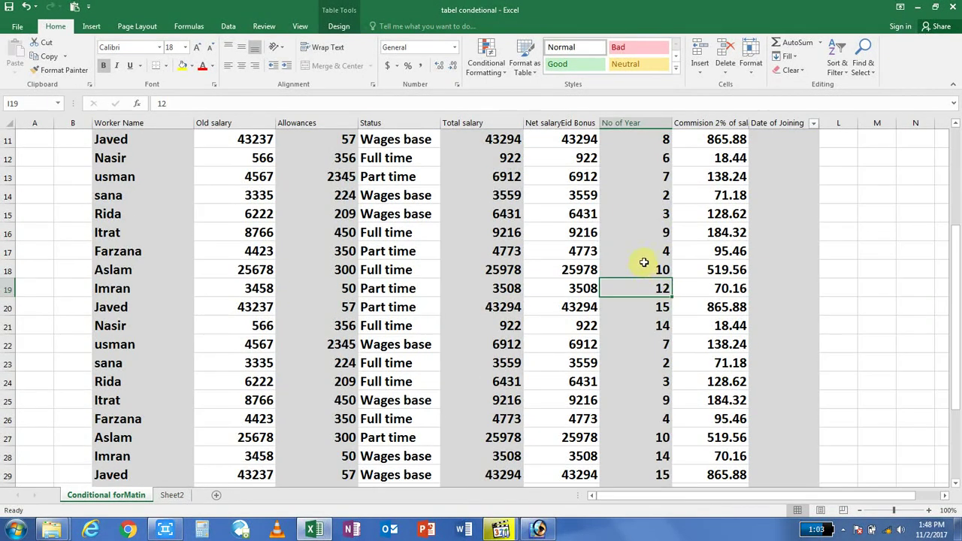
scroll(644, 261, "down", 5)
scroll(644, 262, "up", 7)
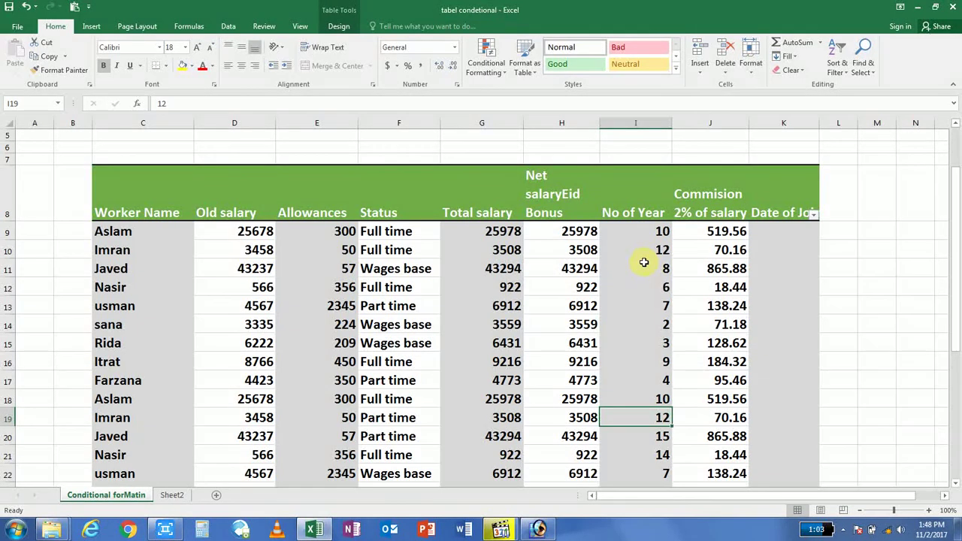
left_click(649, 237)
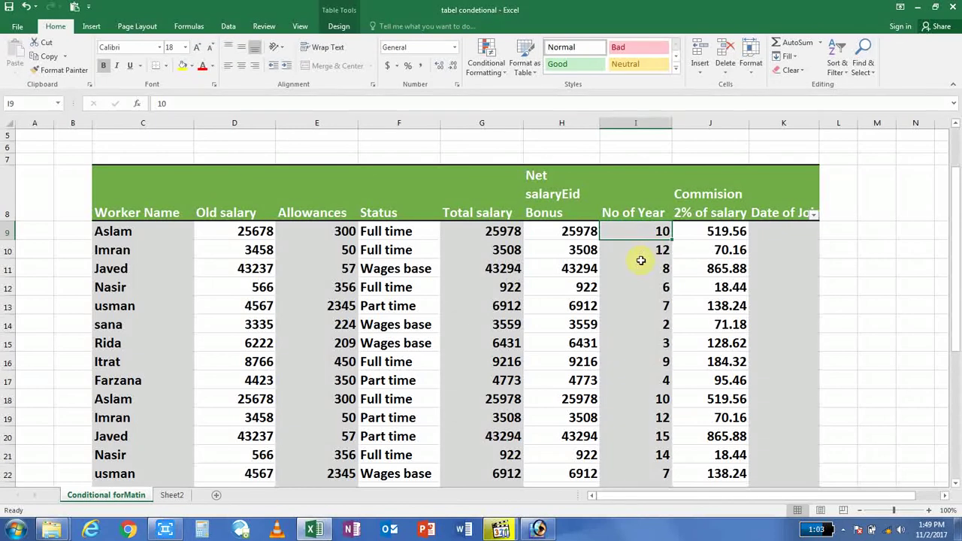
scroll(654, 302, "down", 2)
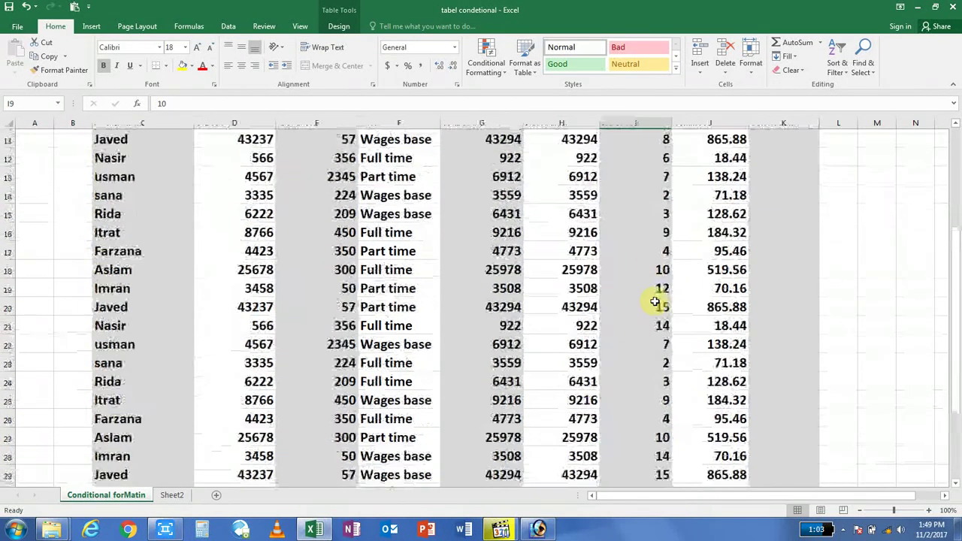
scroll(654, 302, "up", 2)
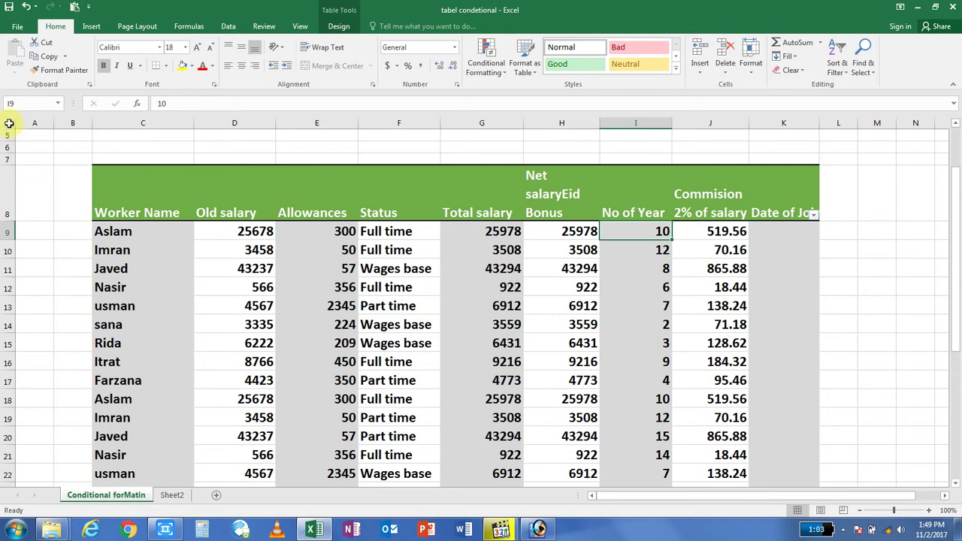
Select the entire sheet twice, clearing the selection each time.
left_click(9, 122)
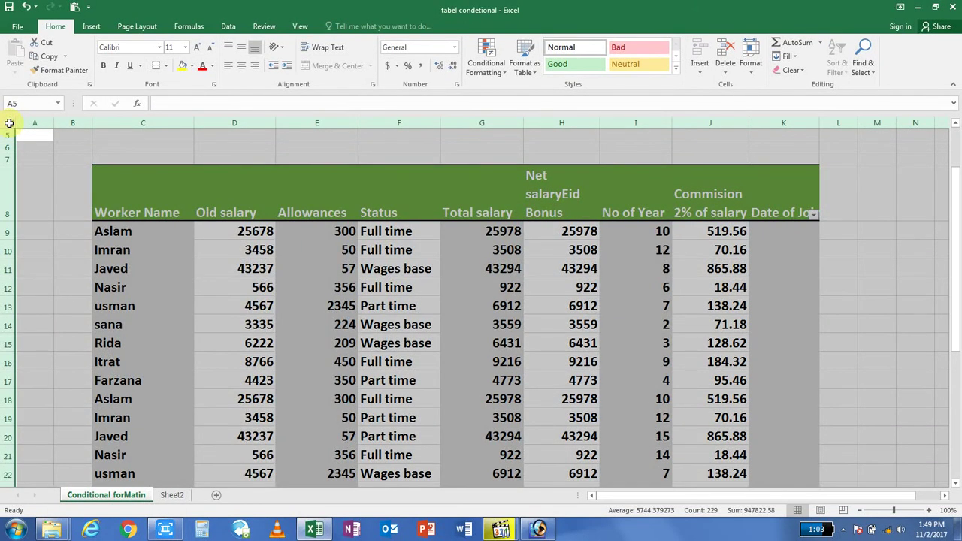
left_click(33, 146)
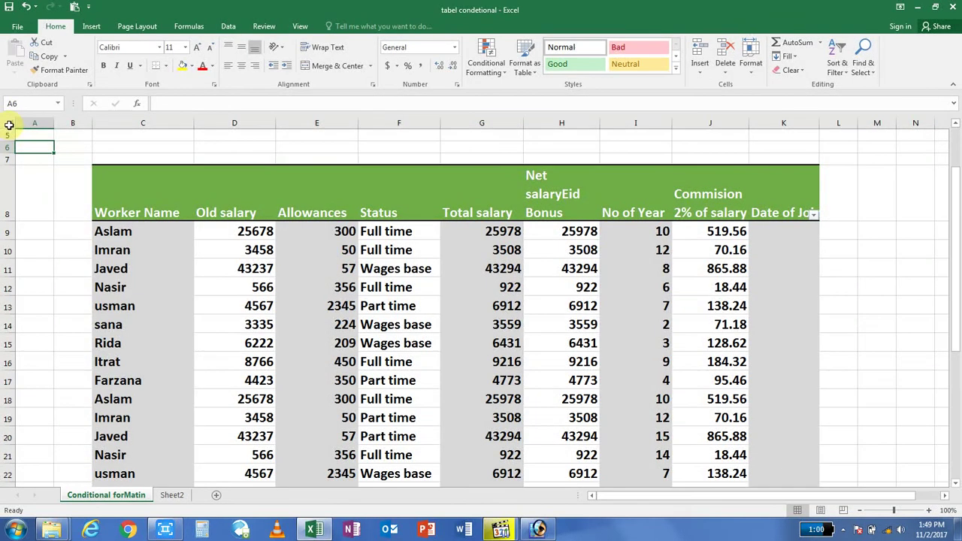
left_click(9, 125)
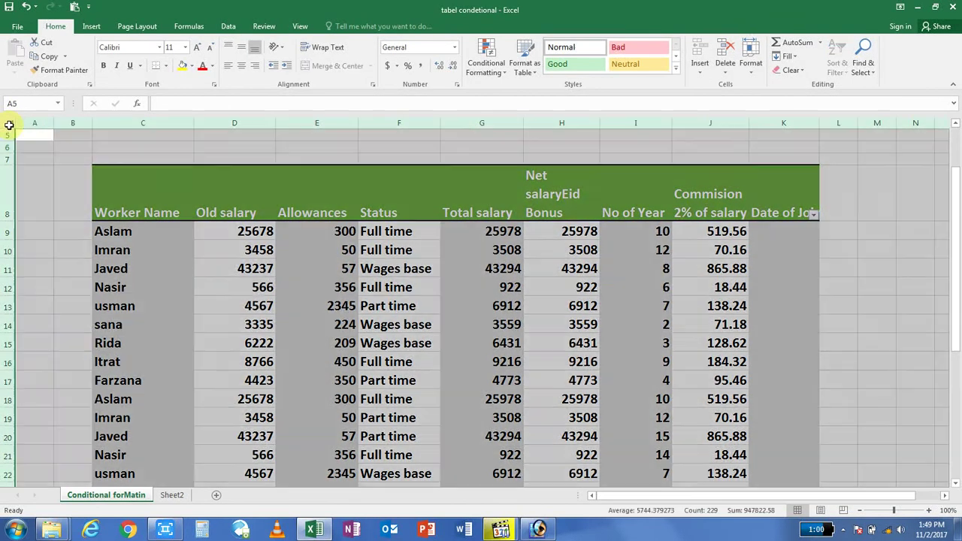
left_click(57, 167)
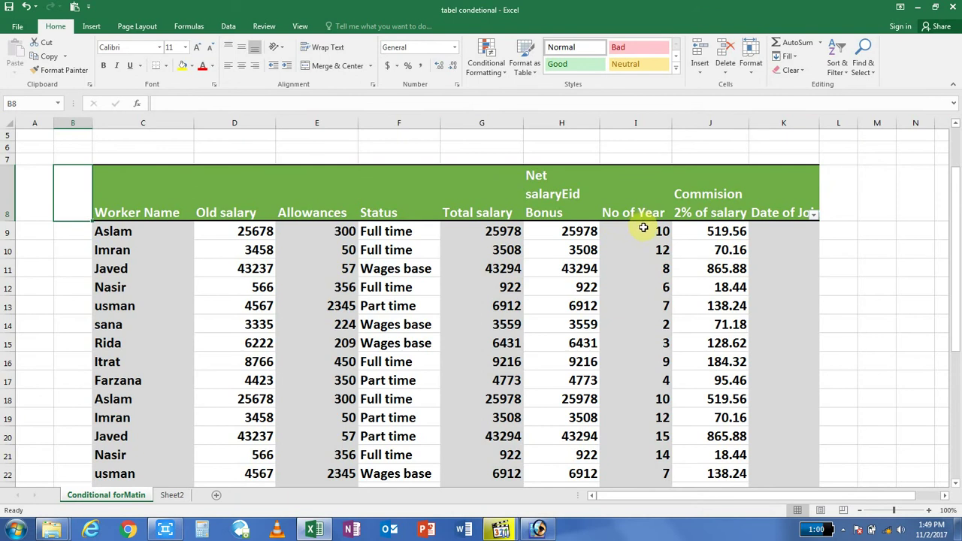
scroll(644, 228, "down", 1)
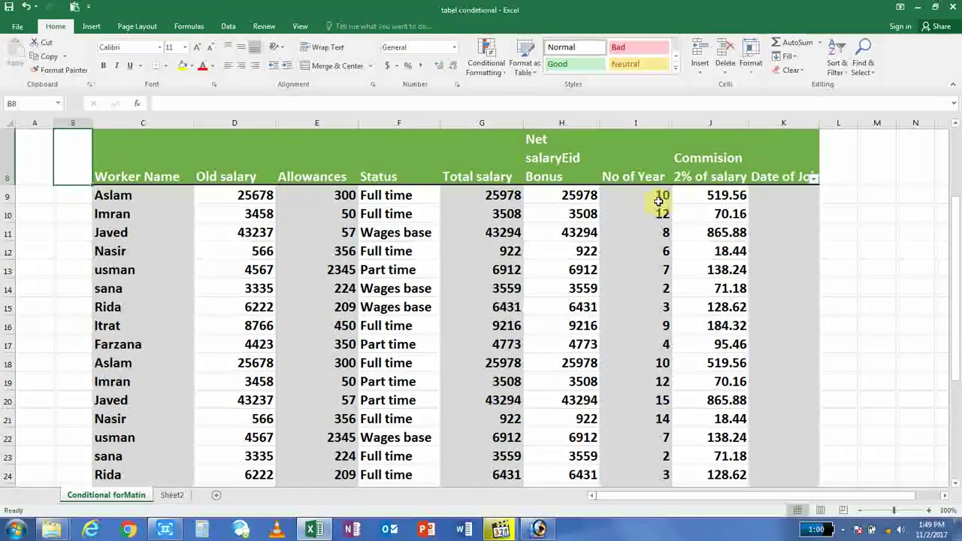
Select cell I9 and extend the selection down the No of Year column to I35.
left_click(657, 196)
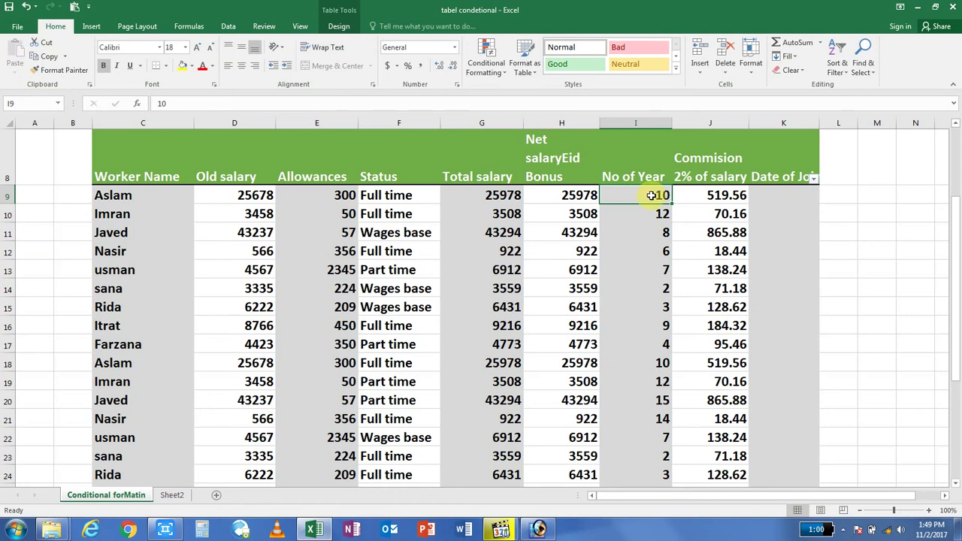
key("shift+Down")
key("shift+Down")
key("shift+Down")
key("shift+Down")
key("shift+Down")
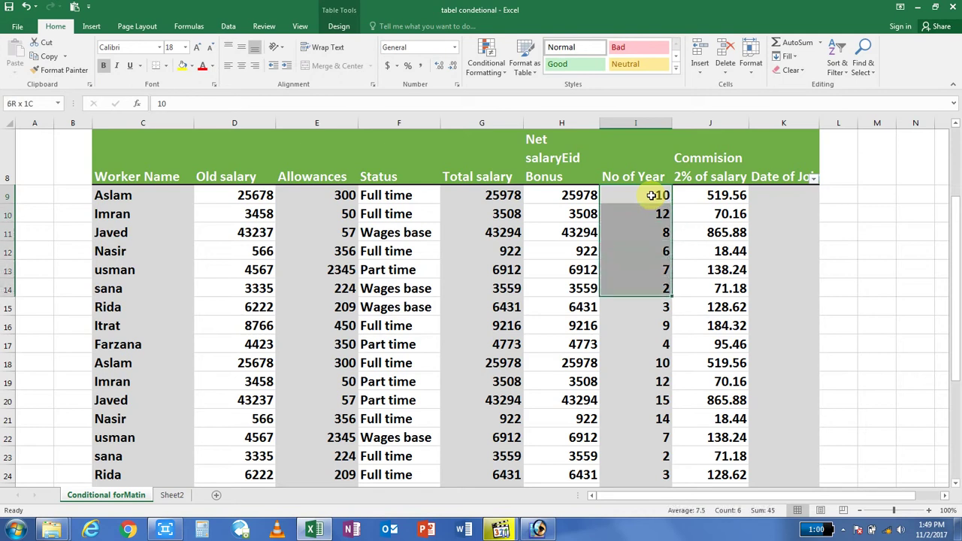
key("shift+Down")
key("shift+Down")
key("shift+Down")
key("shift+Down")
key("shift+Down")
key("shift+Down")
key("shift+Down")
key("shift+Down")
key("shift+Down")
key("shift+Down")
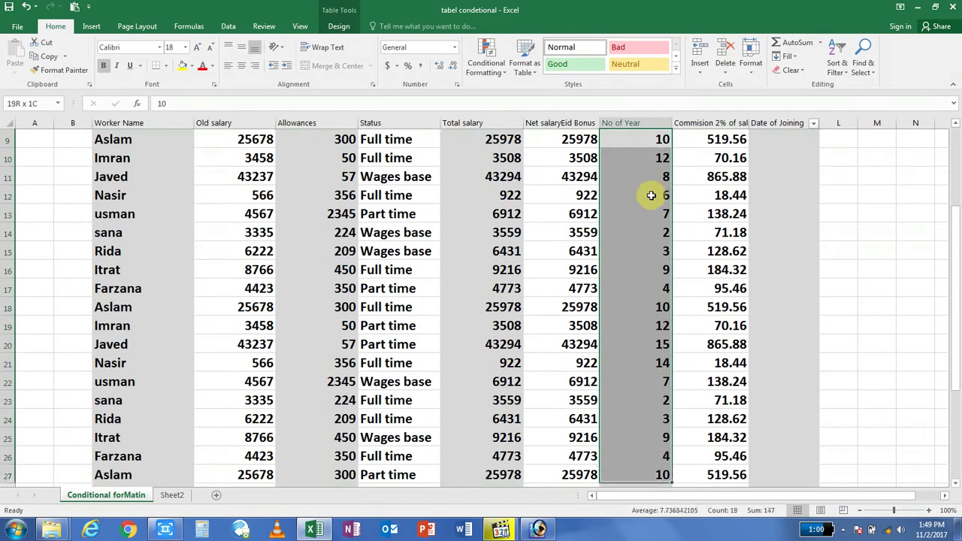
key("shift+Down")
key("shift+Down")
key("shift+Down")
key("shift+Down")
key("shift+Down")
key("shift+Down")
key("shift+Down")
key("shift+Down")
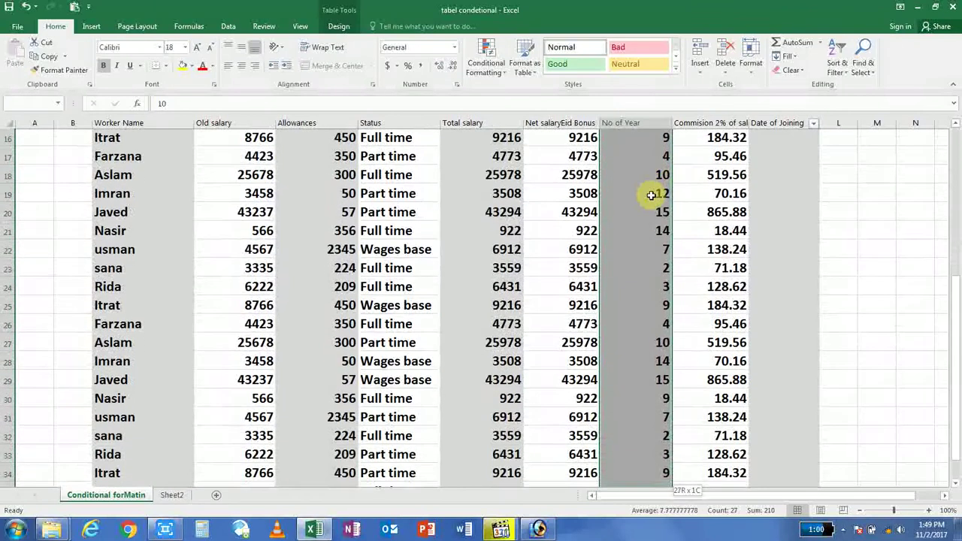
scroll(651, 195, "down", 1)
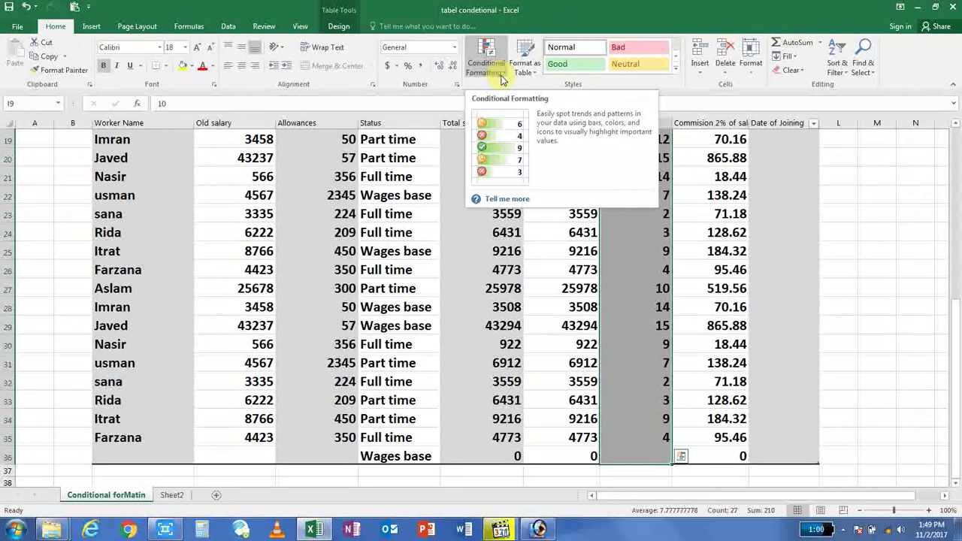
Start a Greater Than rule from Conditional Formatting > Highlight Cells Rules for the selected years.
left_click(501, 78)
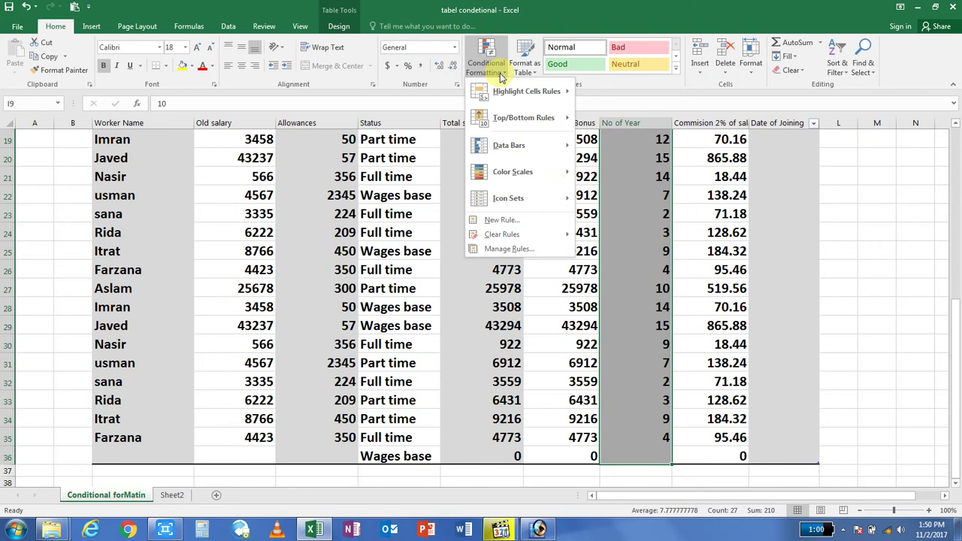
mouse_move(500, 91)
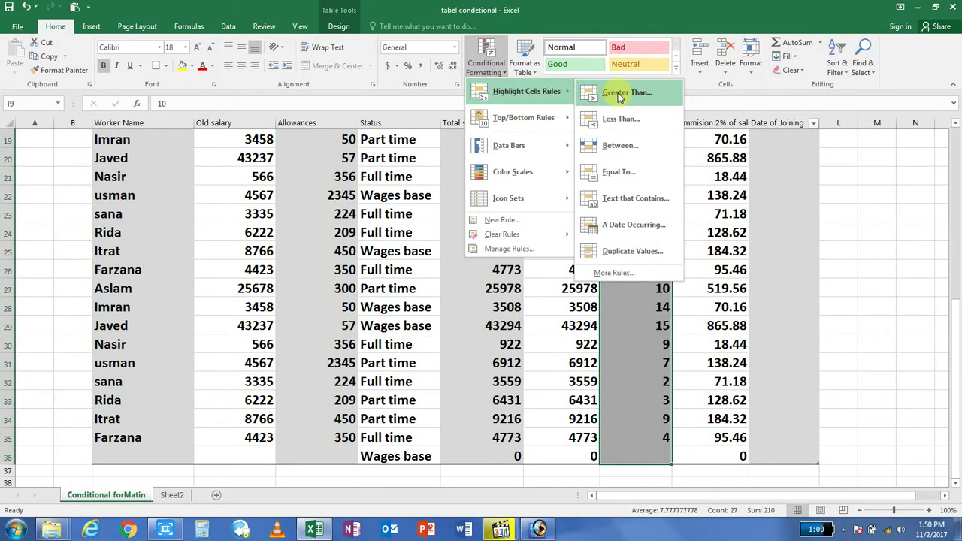
left_click(618, 94)
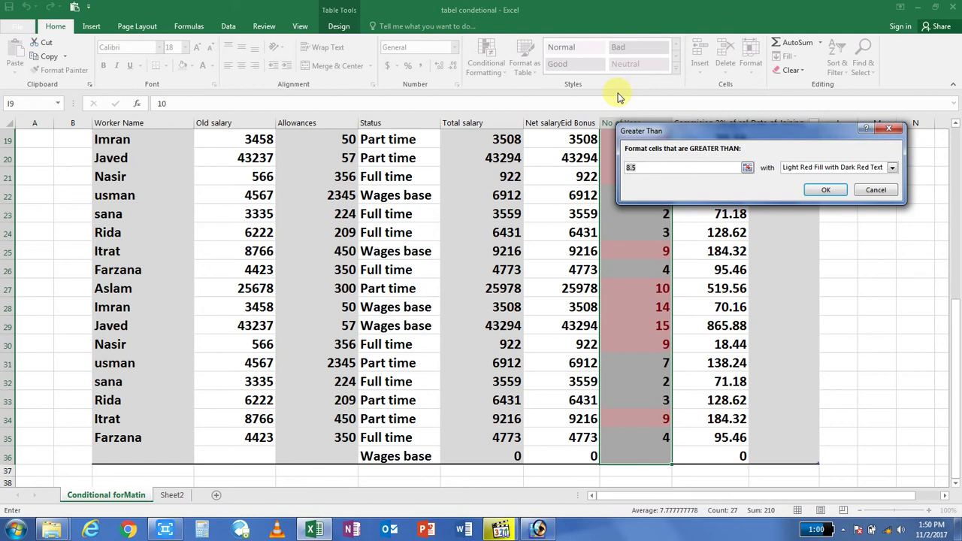
Replace the Greater Than threshold 8.5 with 10.
left_click(661, 167)
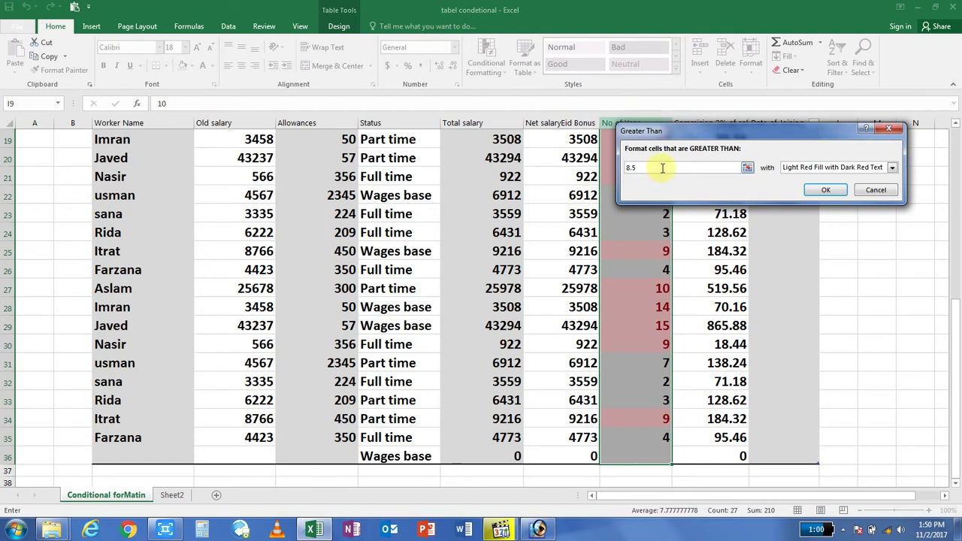
key("BackSpace")
type("1")
type("0")
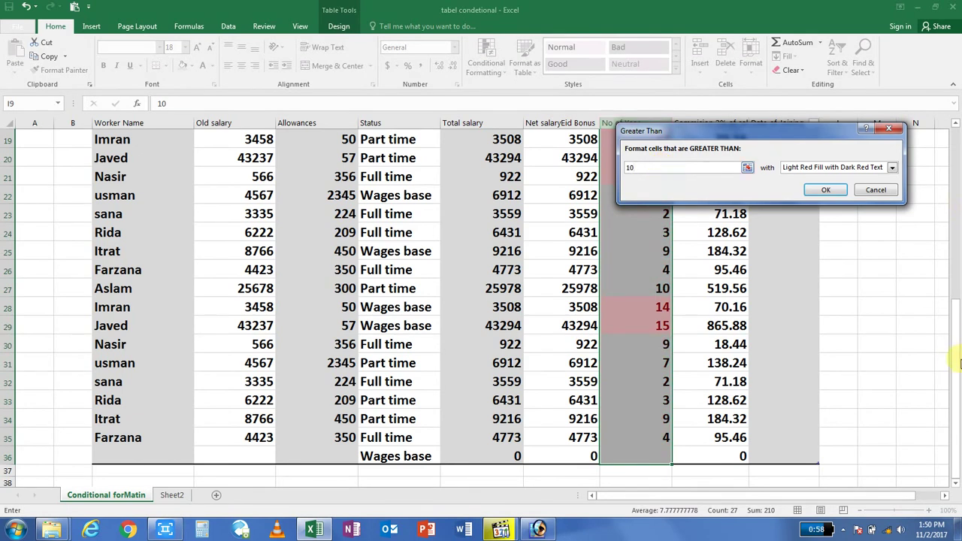
left_click_drag(956, 360, 955, 265)
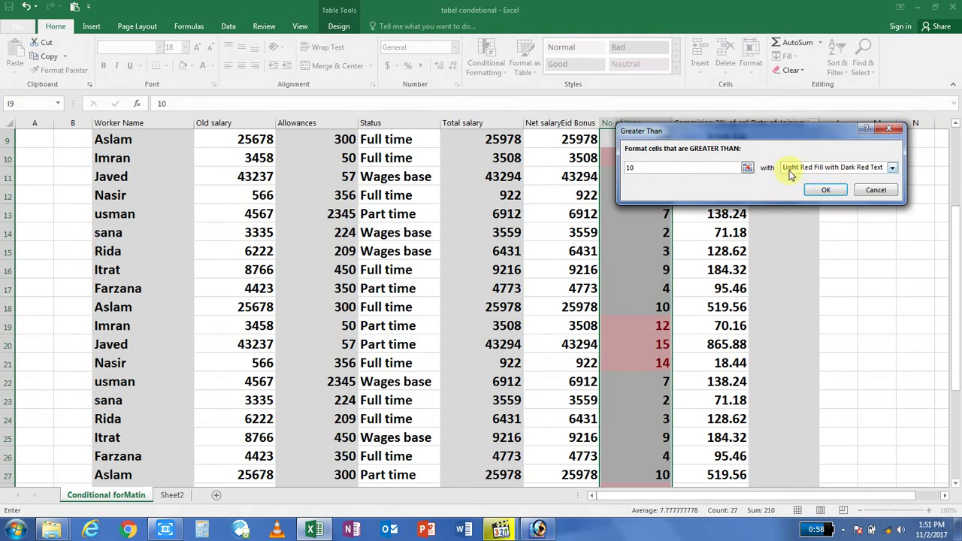
Pick the Yellow Fill with Dark Yellow Text preset, then choose Custom Format from the list.
left_click(892, 169)
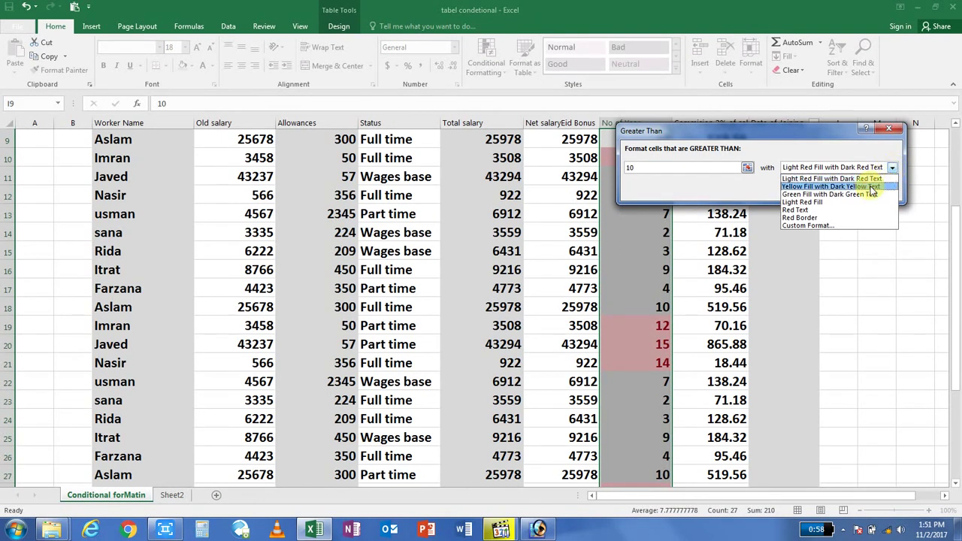
left_click(877, 187)
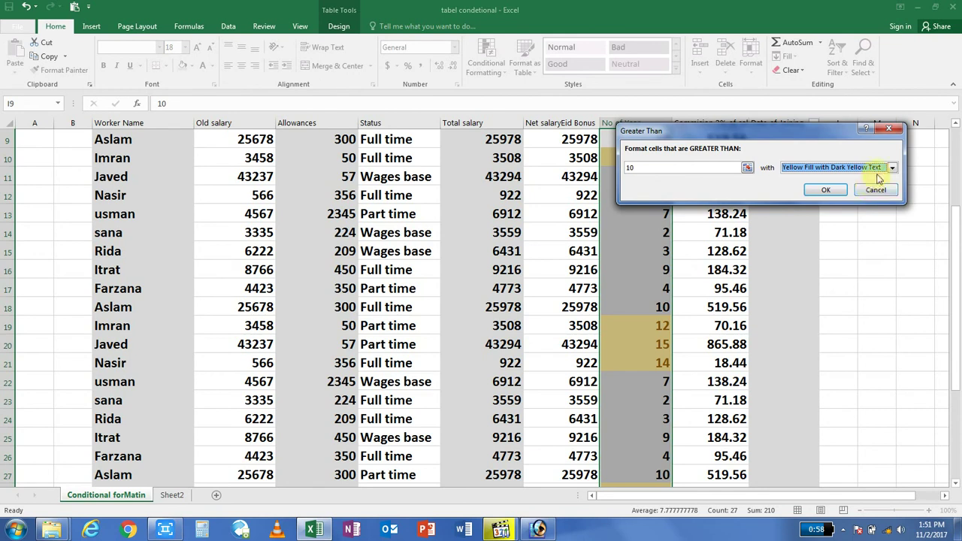
left_click(892, 167)
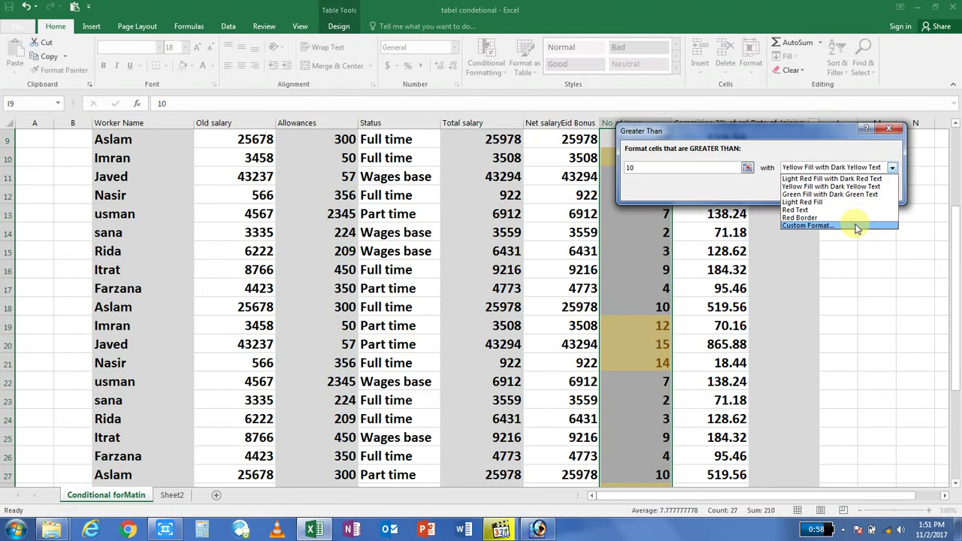
left_click(856, 226)
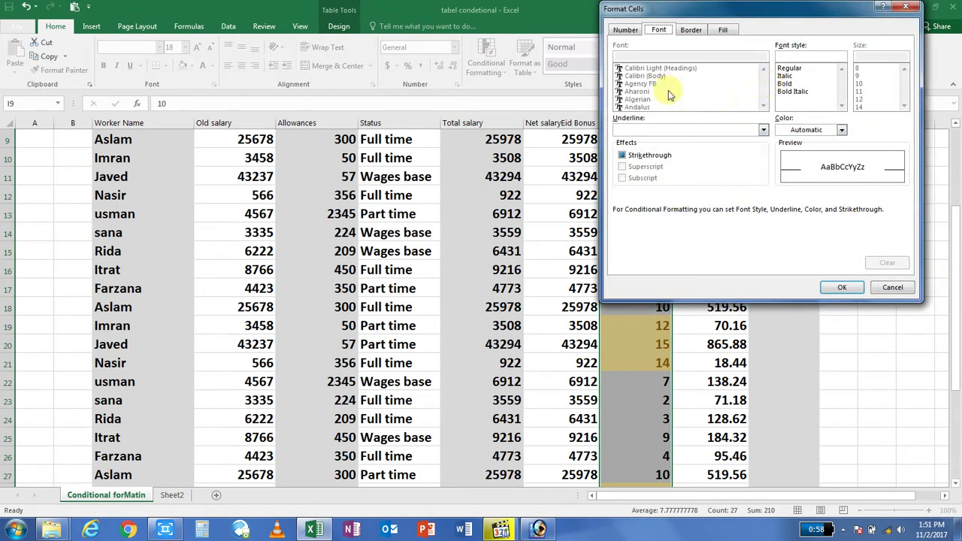
In Format Cells, set bold text and a dark orange fill, then confirm with OK.
left_click(786, 83)
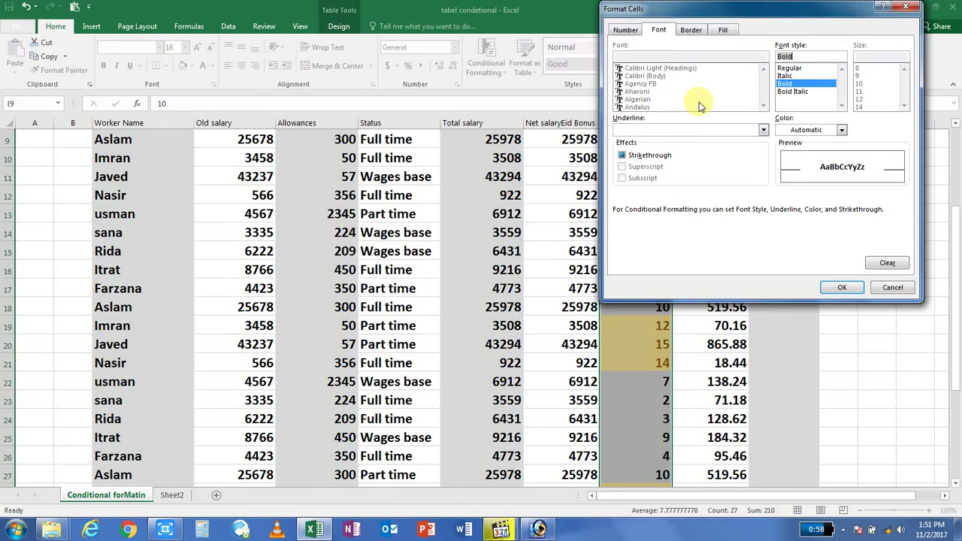
left_click(690, 30)
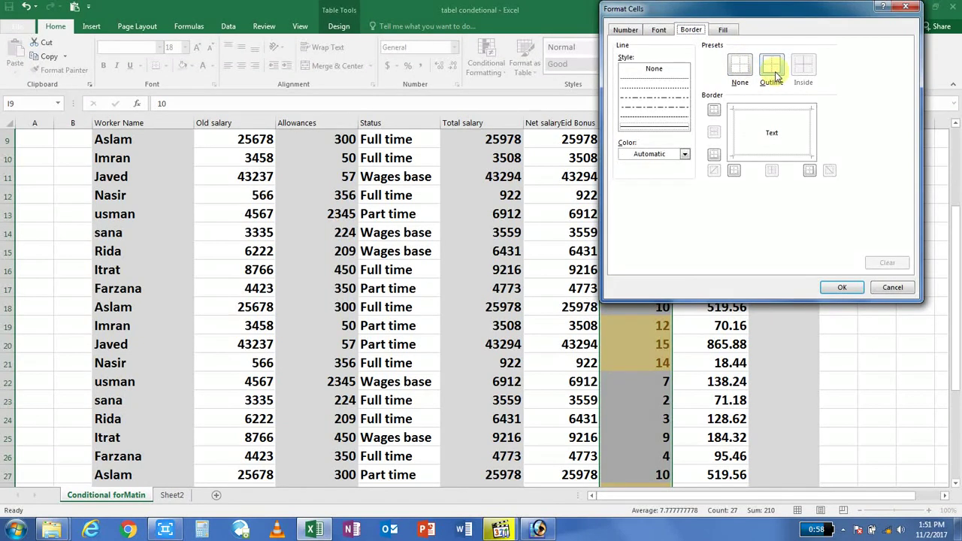
left_click(723, 29)
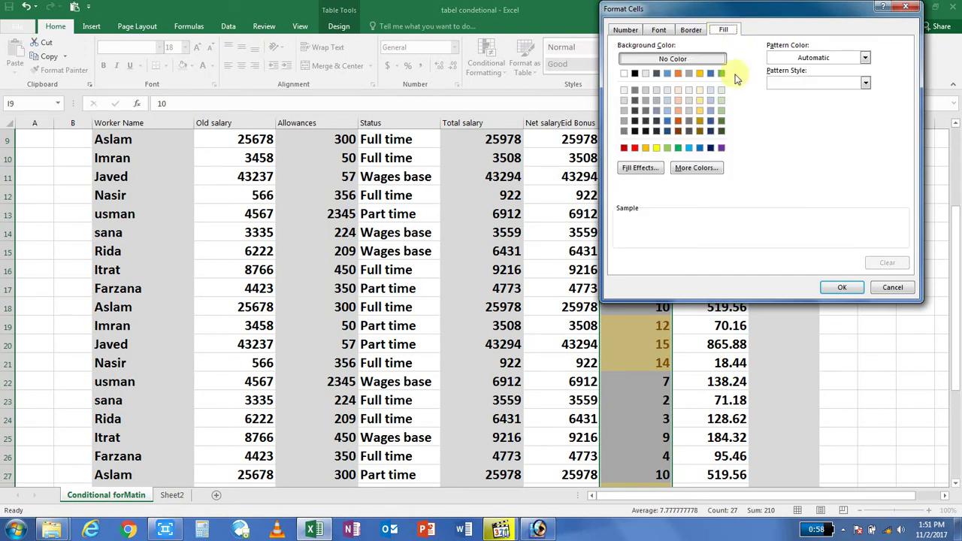
left_click(678, 121)
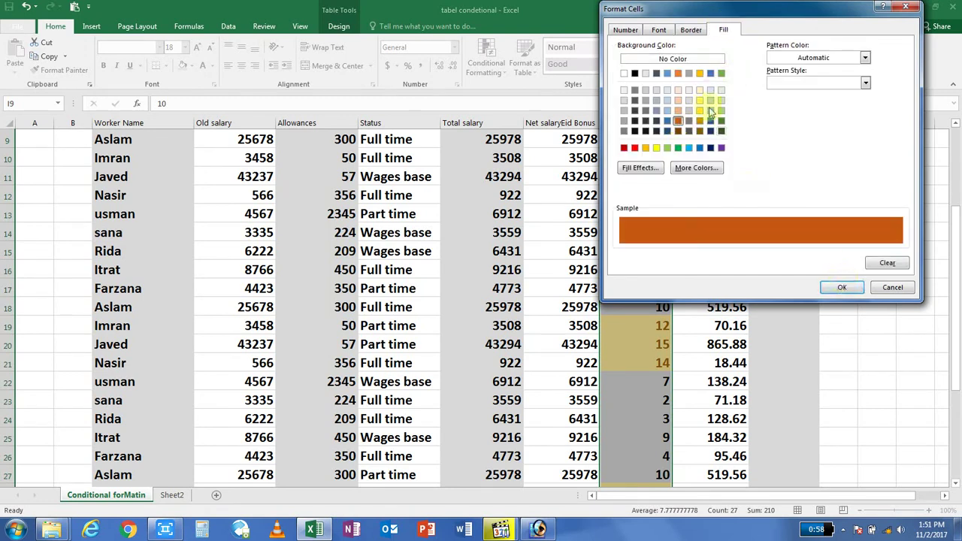
left_click(692, 32)
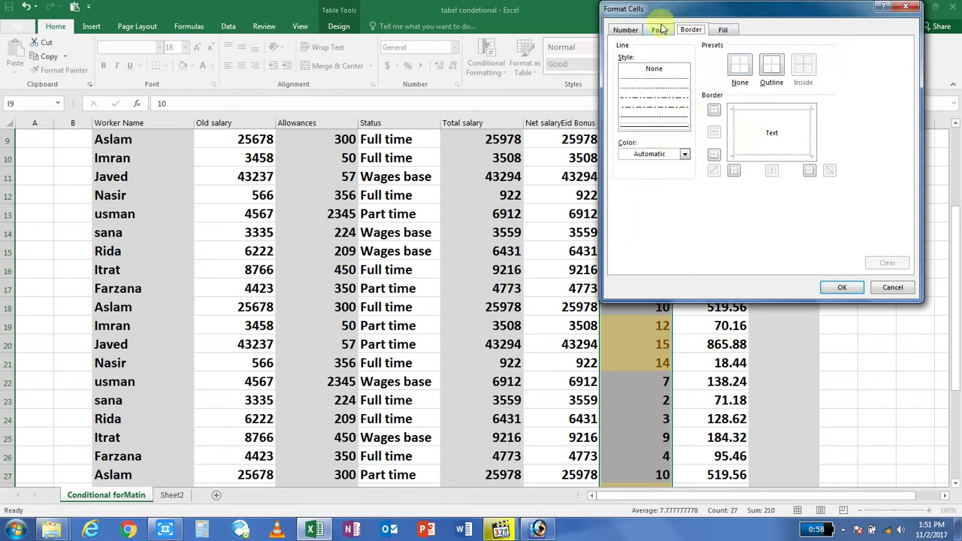
left_click(658, 30)
left_click(630, 33)
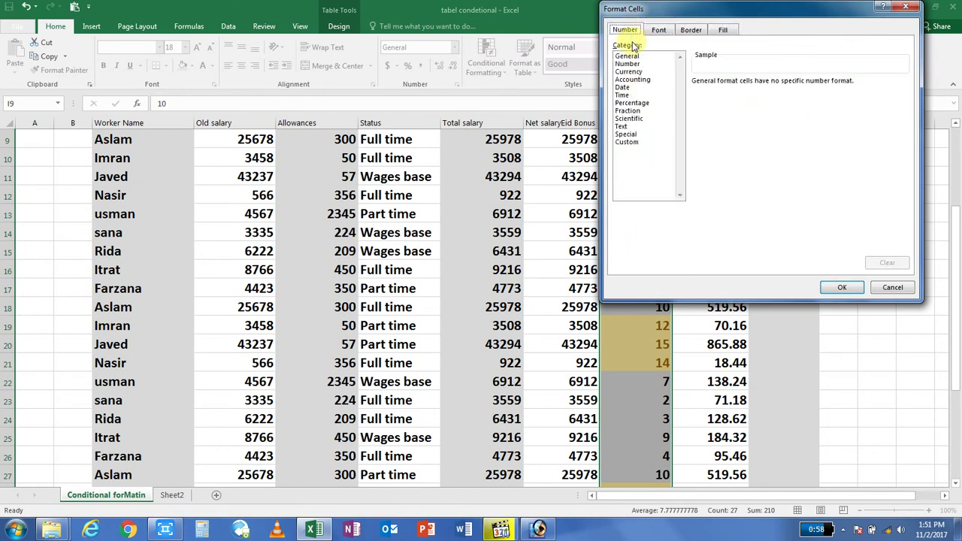
left_click(658, 30)
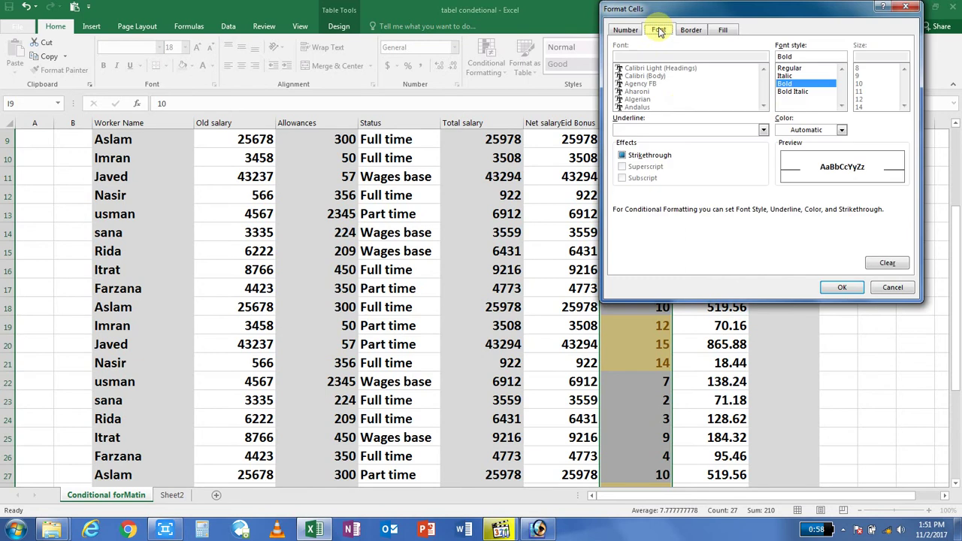
left_click(841, 287)
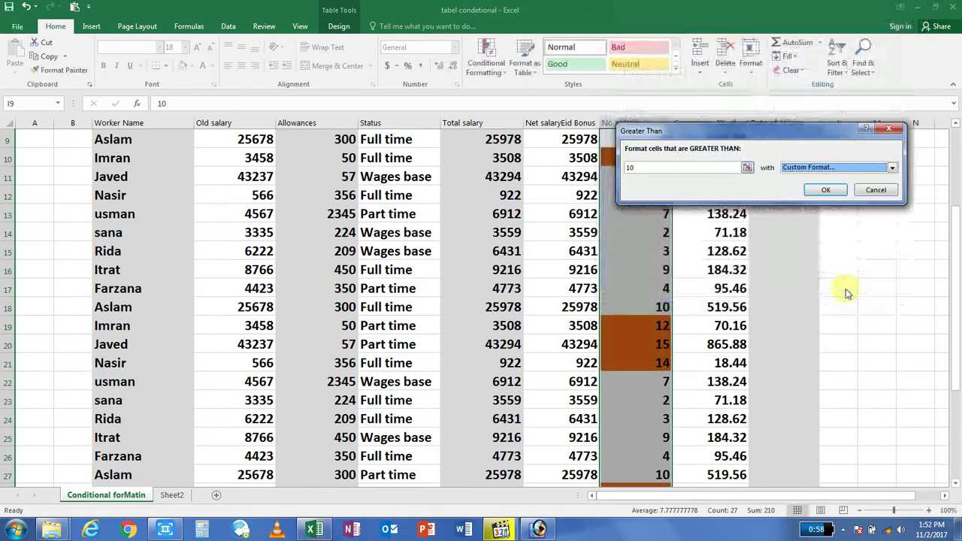
Apply the greater-than-10 rule and scroll the table to check 12, 15 and 14 in orange.
left_click(825, 187)
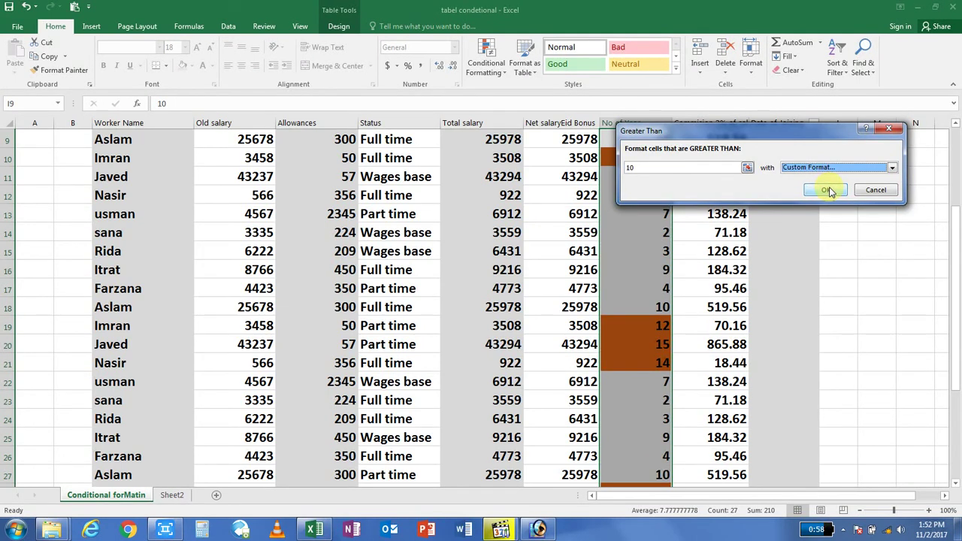
left_click(827, 189)
scroll(756, 190, "up", 2)
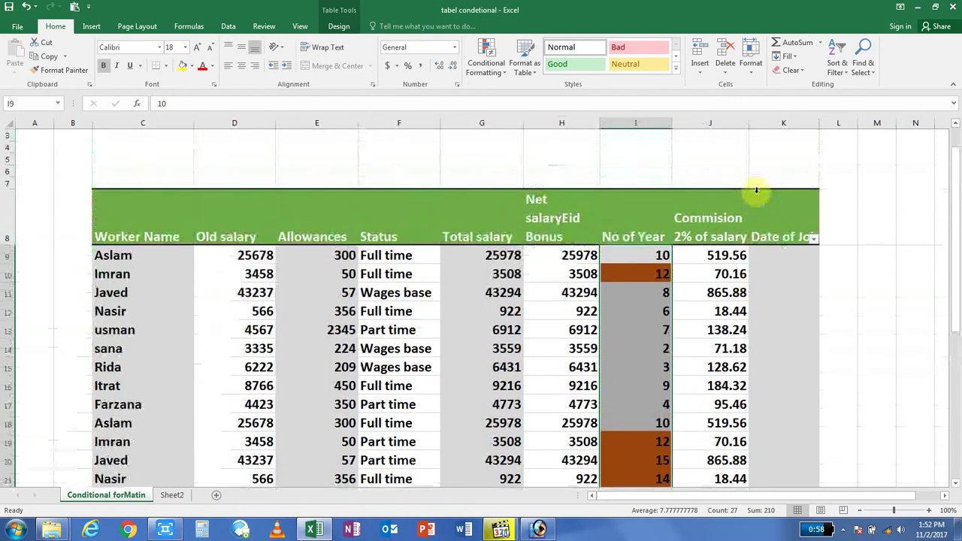
scroll(756, 190, "down", 1)
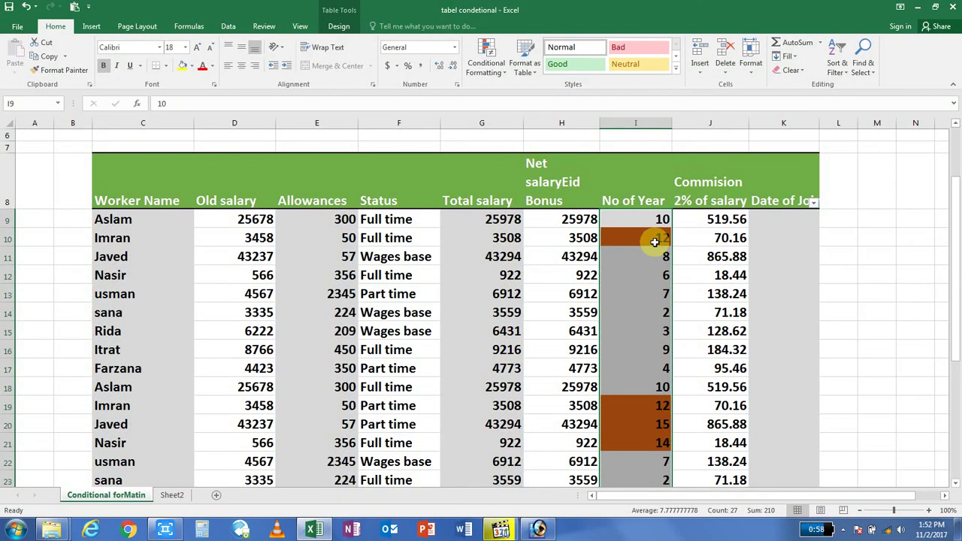
scroll(654, 241, "down", 1)
scroll(654, 241, "down", 1)
scroll(654, 241, "down", 1)
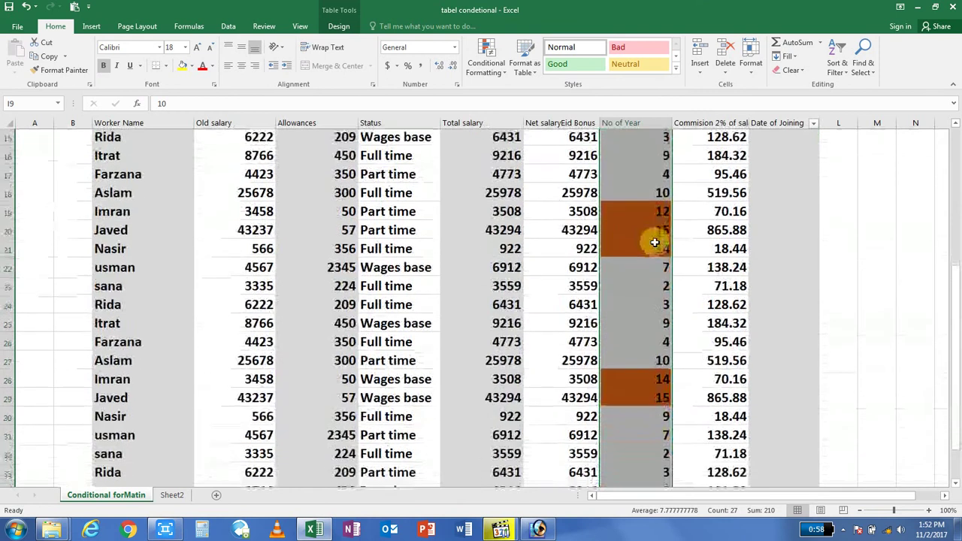
scroll(655, 241, "down", 2)
scroll(654, 241, "up", 3)
scroll(655, 241, "up", 3)
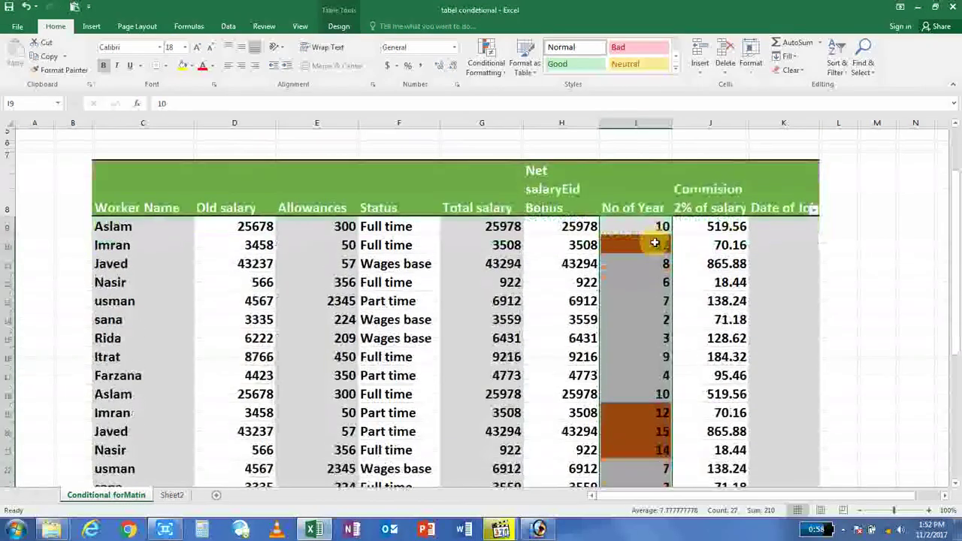
scroll(654, 242, "down", 3)
scroll(652, 242, "down", 1)
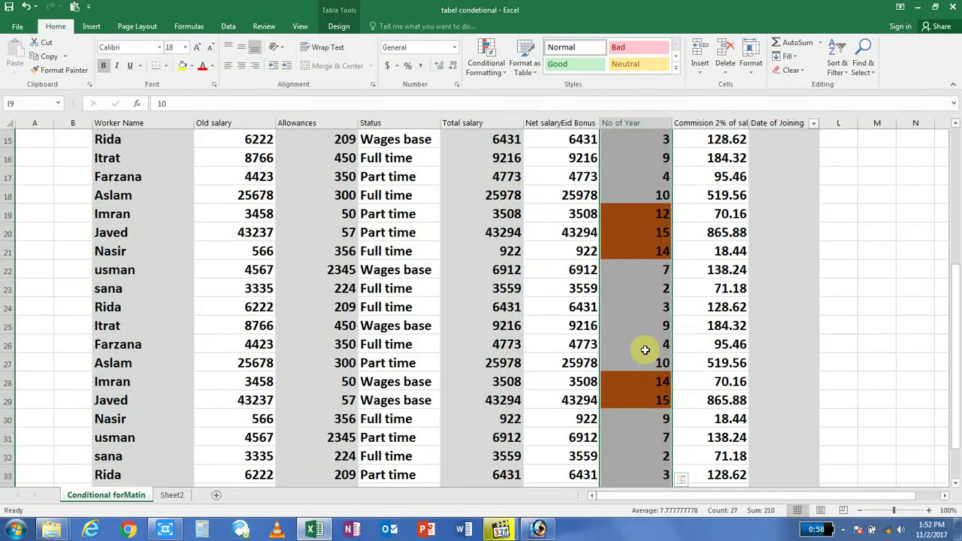
scroll(809, 213, "up", 2)
scroll(809, 213, "up", 1)
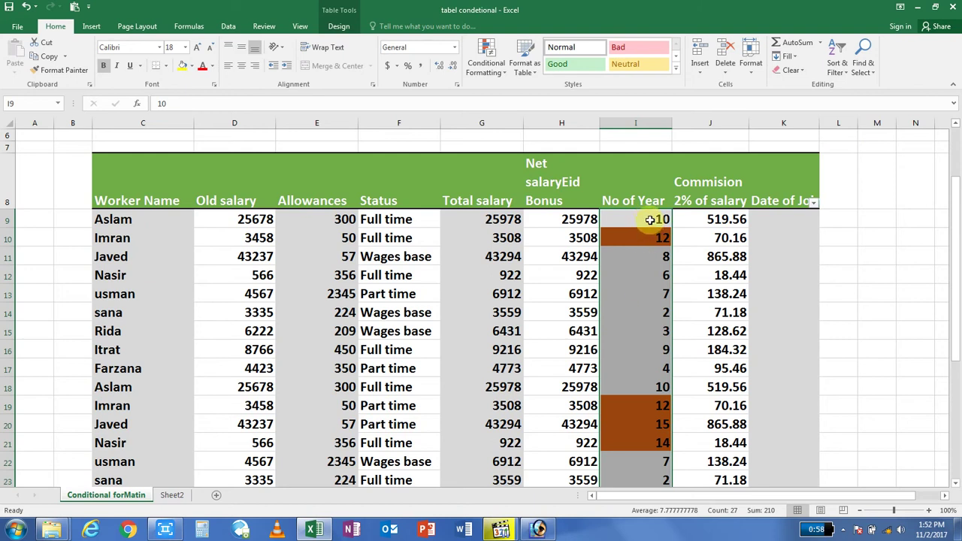
Select column I and use Clear Formats to remove its orange highlights.
left_click(642, 125)
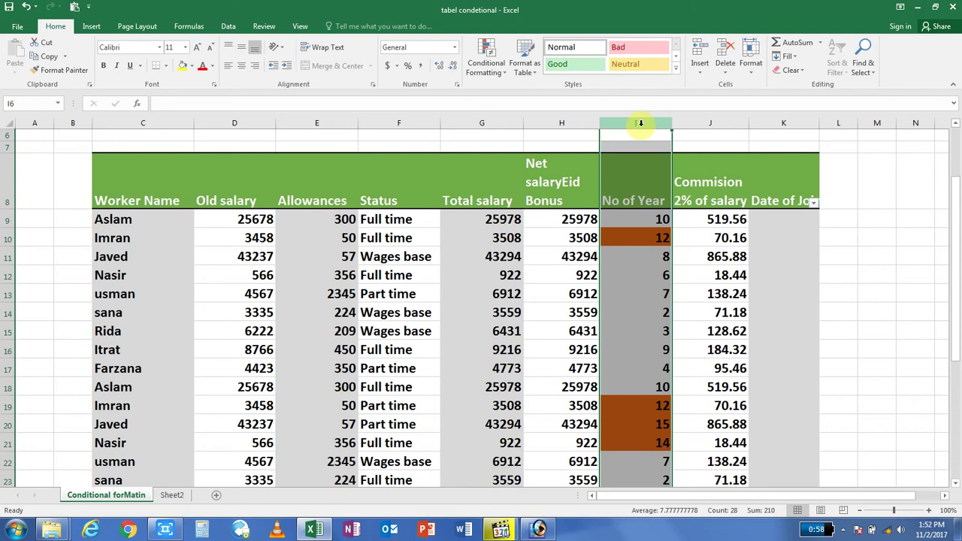
left_click(803, 75)
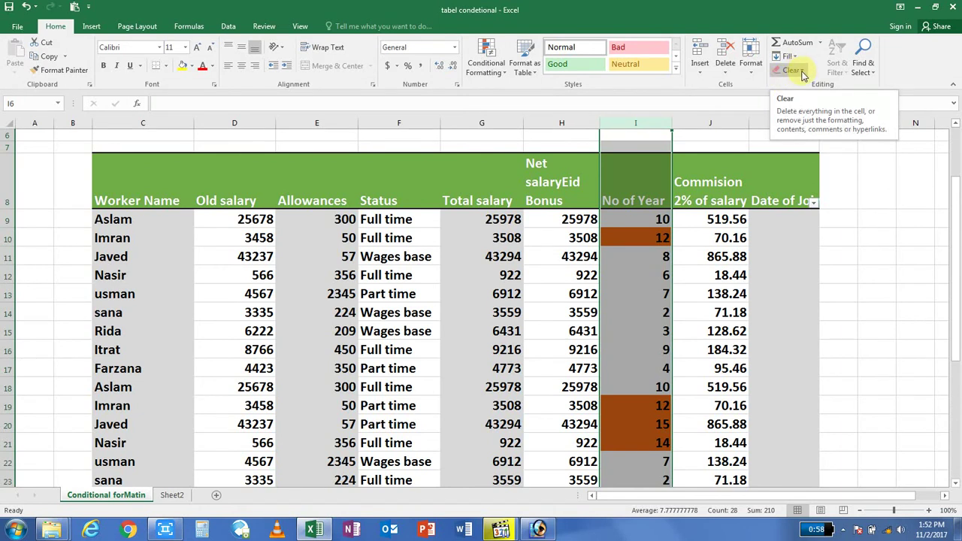
left_click(803, 76)
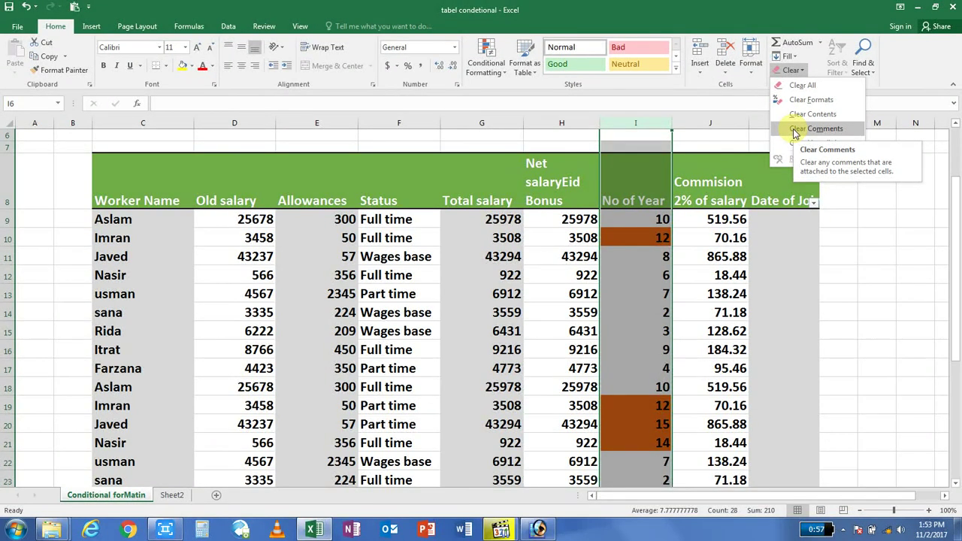
left_click(818, 100)
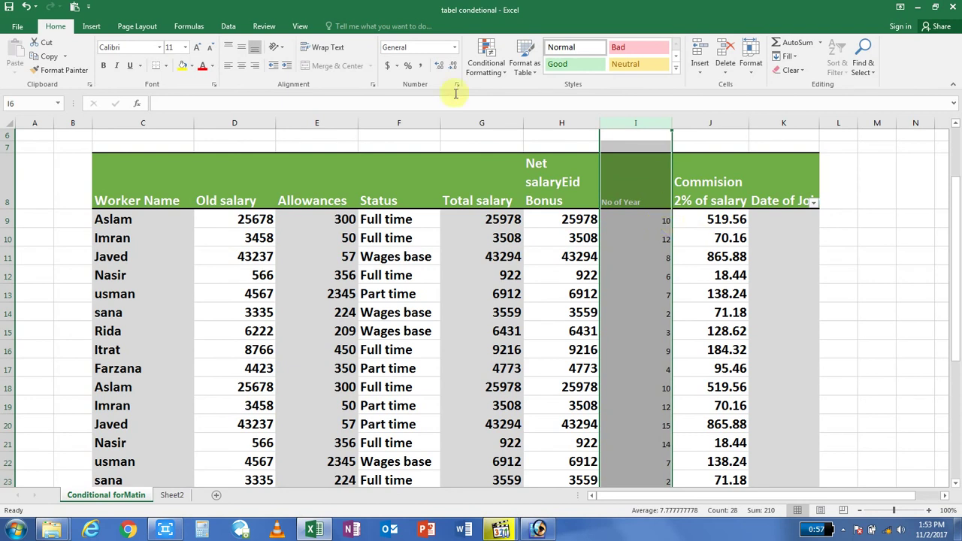
Set the column's font size to 16 and deselect it.
left_click(185, 47)
key("Escape")
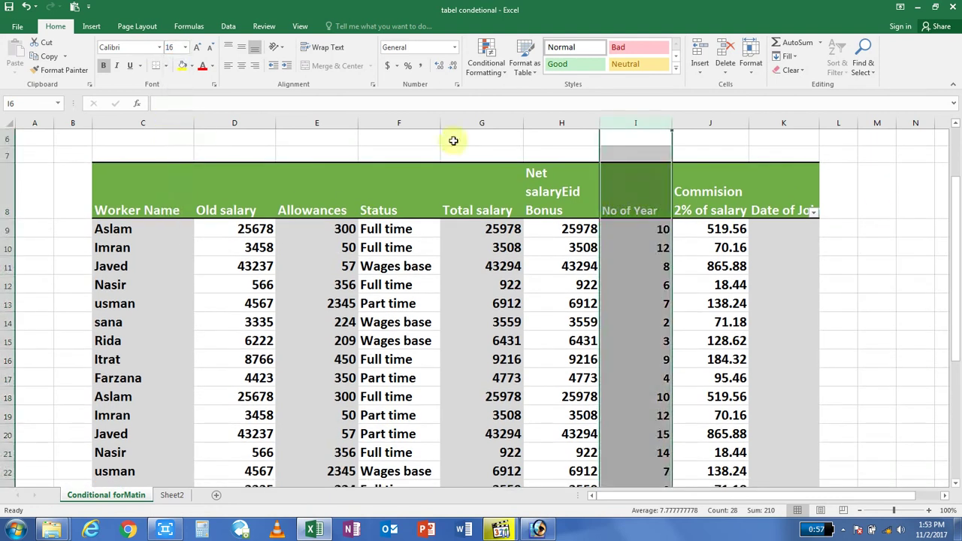
left_click(876, 210)
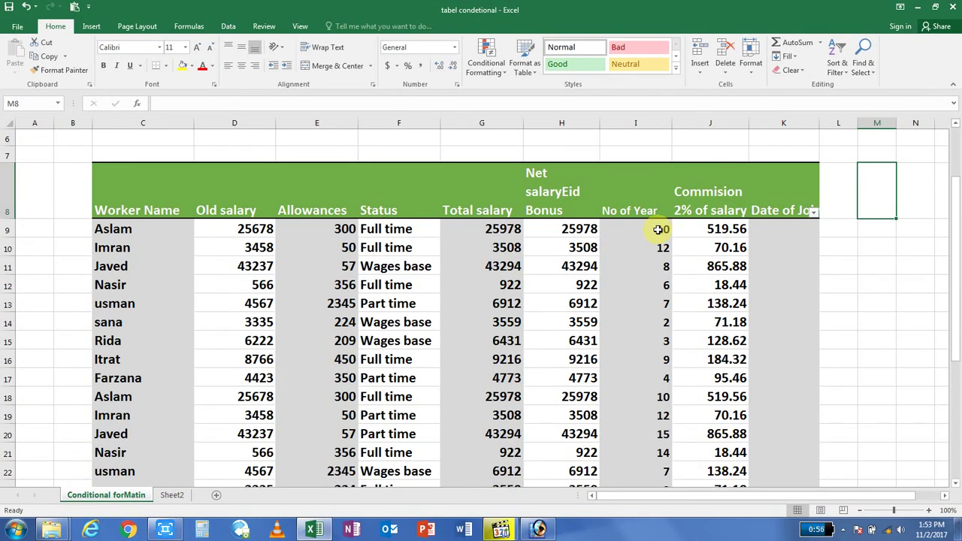
Select I9 and extend the selection with Shift+Down to the table's last row.
left_click(657, 229)
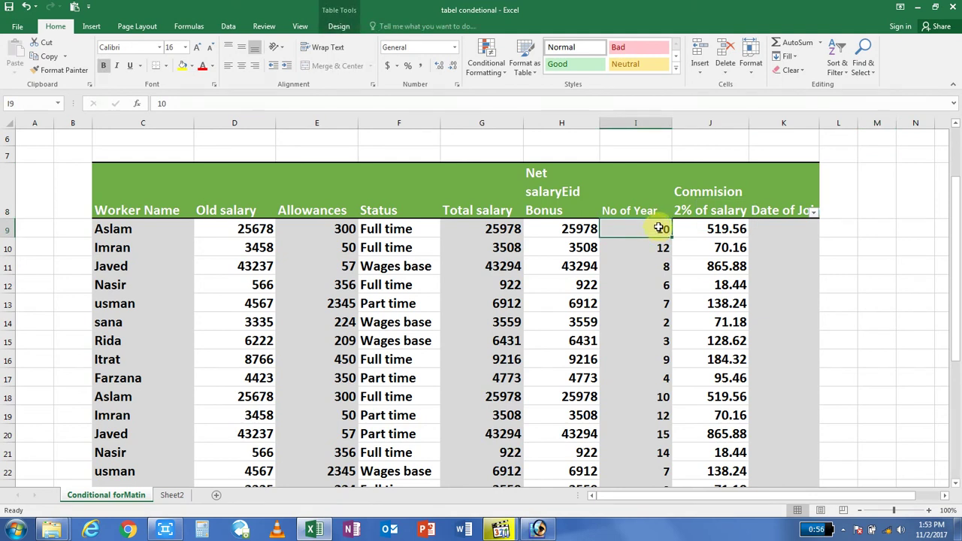
key("shift+Down")
key("shift+Down")
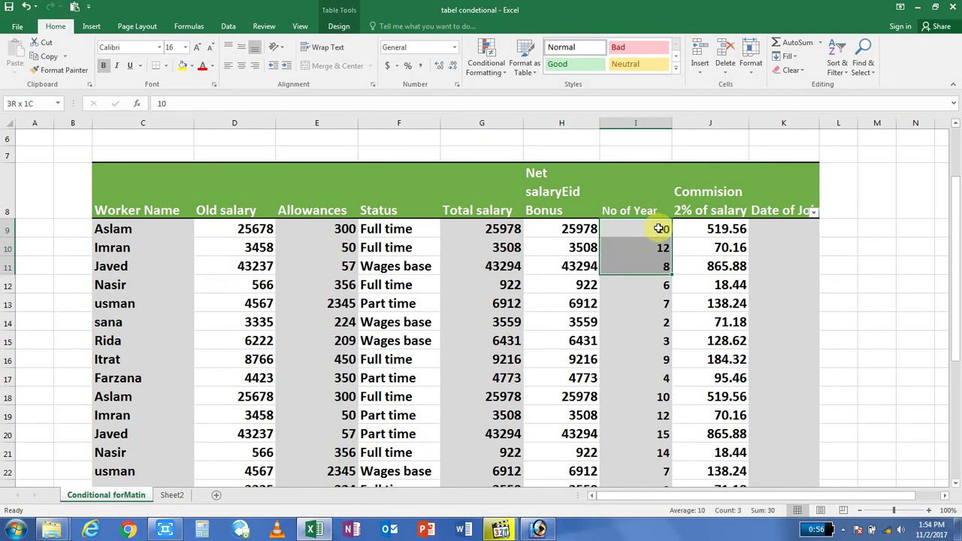
key("shift+Down")
key("shift+Down")
key("shift+Down")
key("shift+Down")
key("shift+Down")
key("shift+Down")
key("shift+Down")
key("shift+Down")
key("shift+Down")
key("shift+Down")
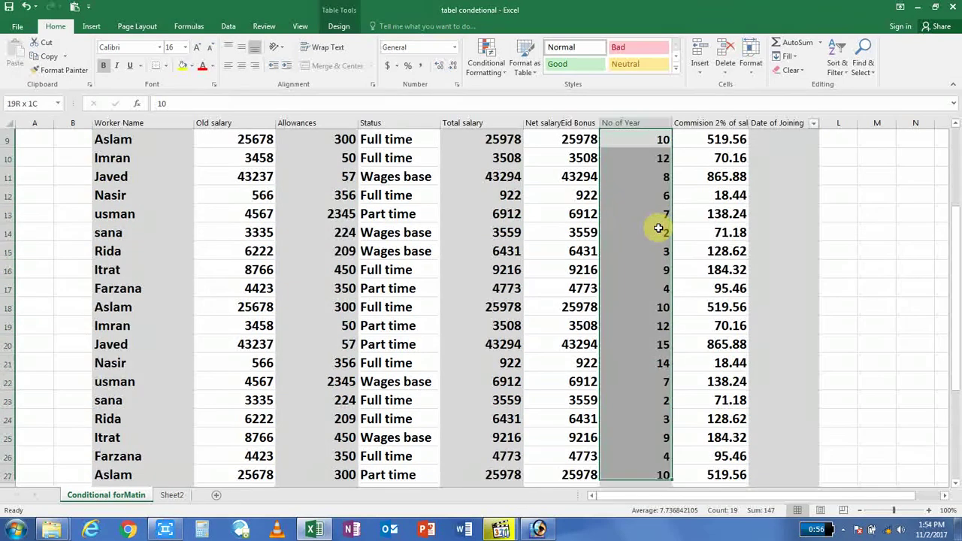
key("shift+Down")
key("shift+Down")
key("shift+Down")
key("shift+Down")
key("shift+Down")
key("shift+Down")
key("shift+Down")
key("shift+Down")
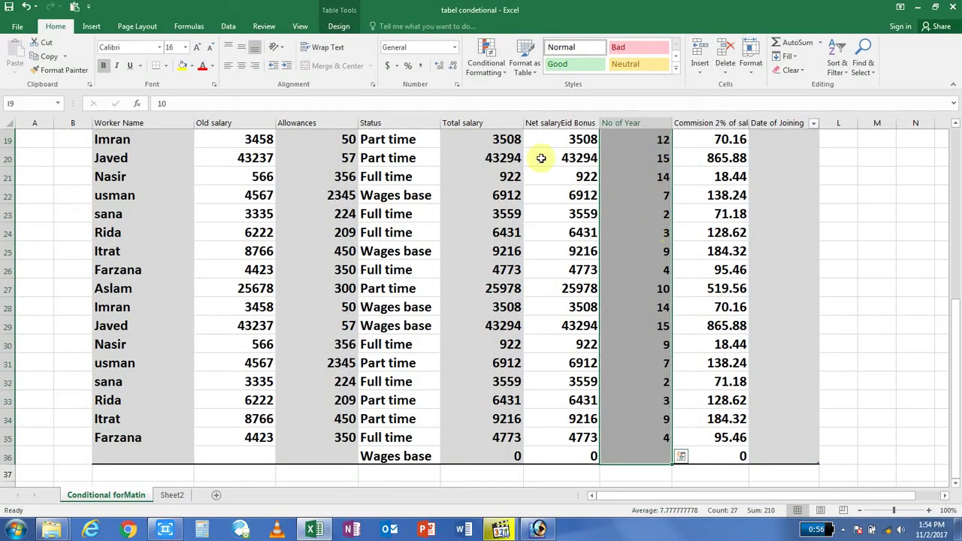
Add a Less Than 5 rule with Light Red Fill with Dark Red Text to the selected years.
left_click(483, 62)
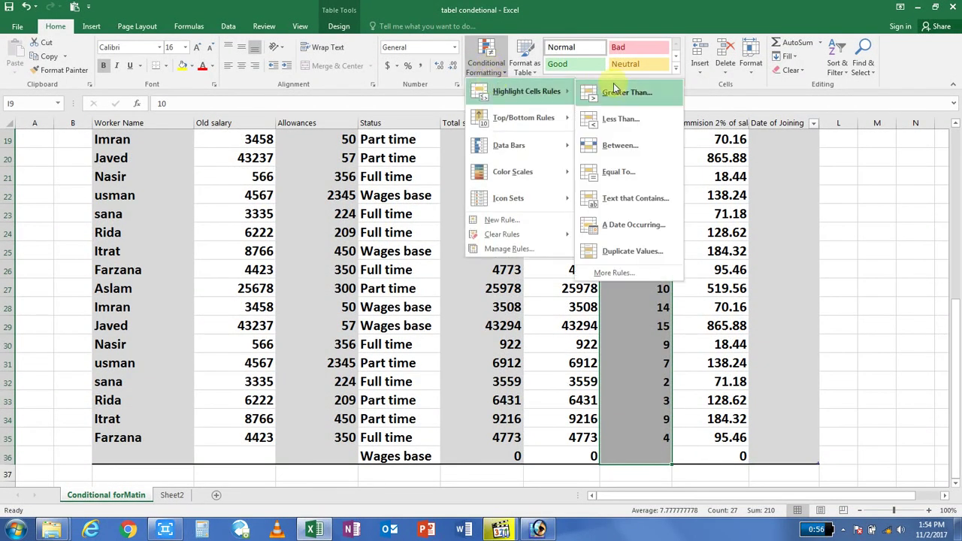
left_click(635, 116)
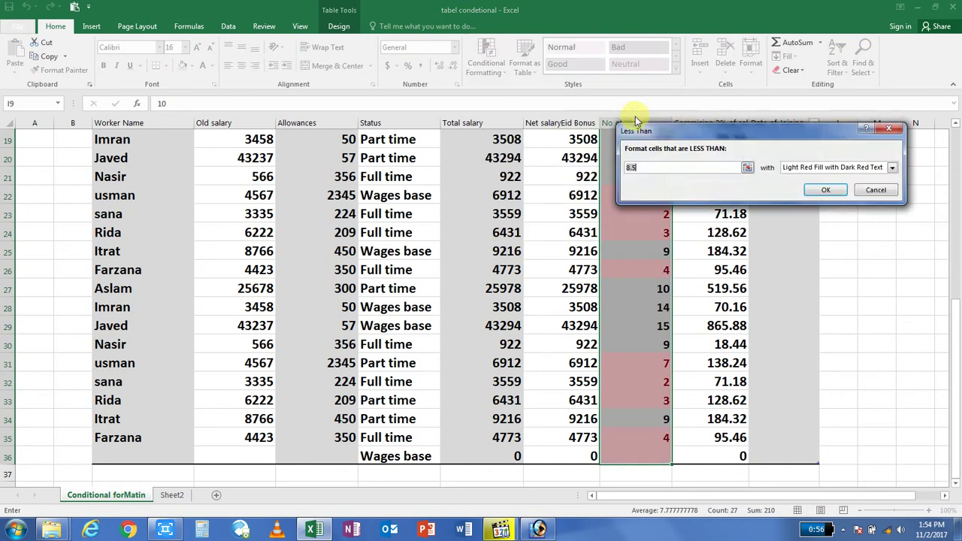
left_click(675, 169)
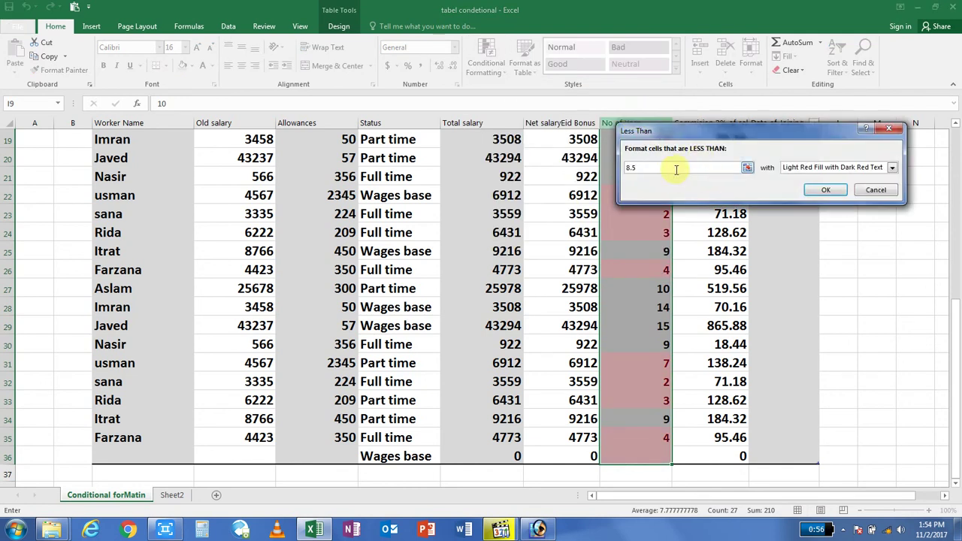
key("BackSpace")
key("BackSpace")
key("BackSpace")
type("5")
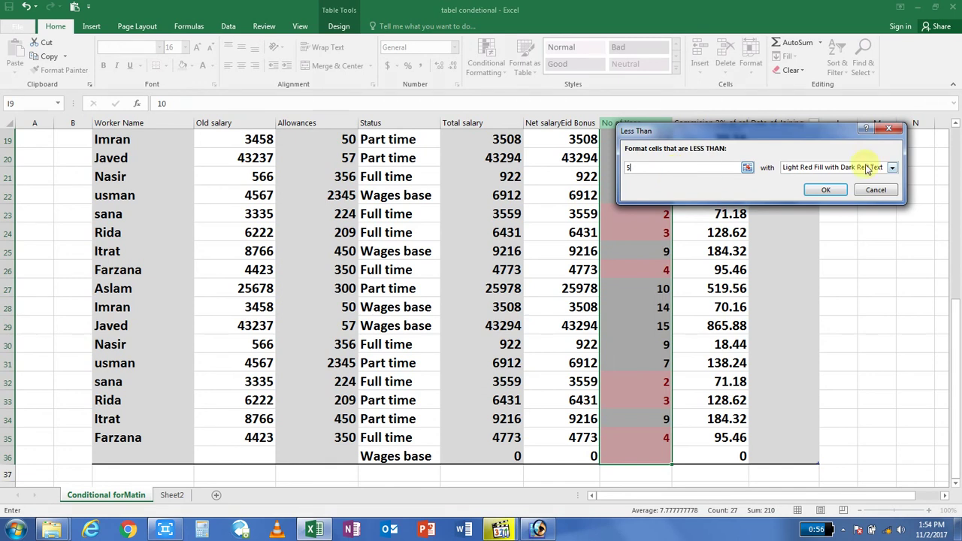
left_click(827, 190)
scroll(729, 211, "up", 2)
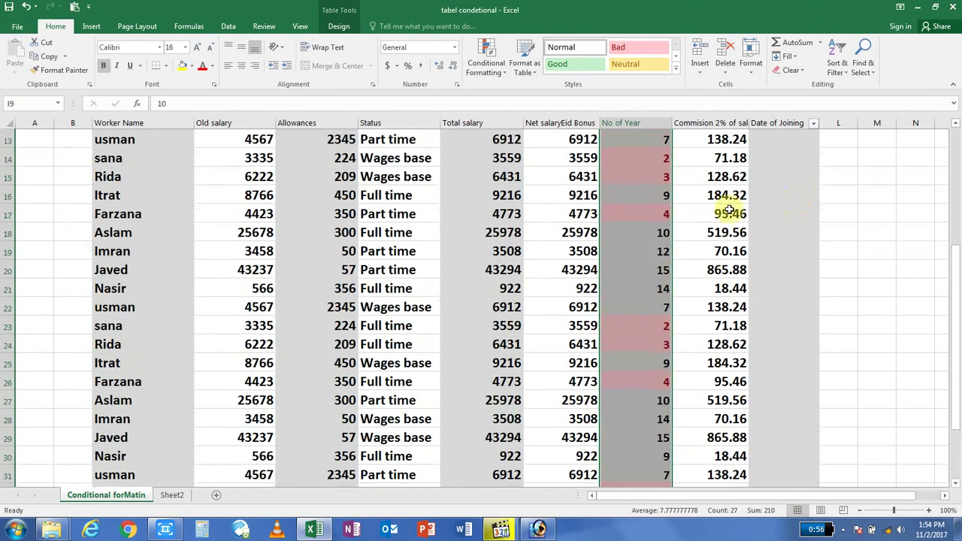
scroll(646, 158, "up", 1)
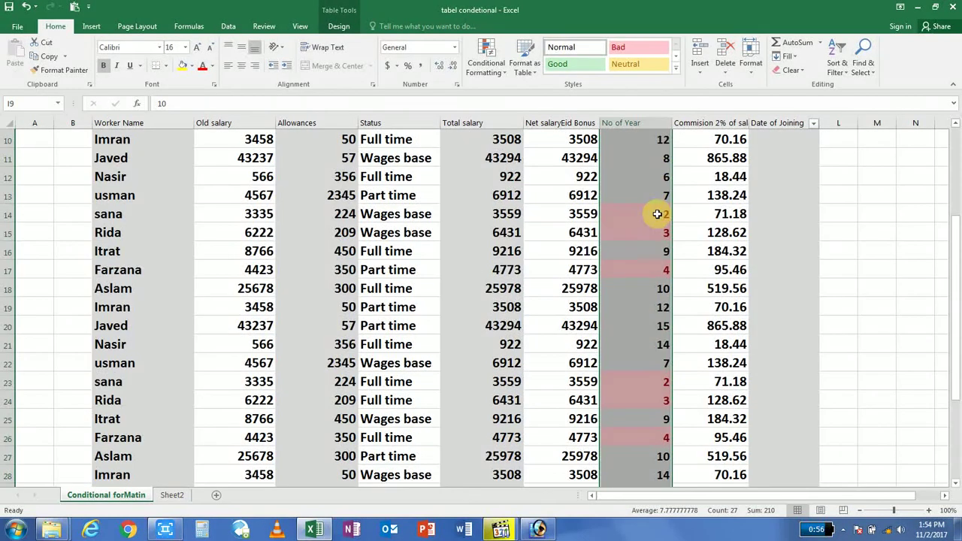
left_click(658, 216)
left_click(663, 232)
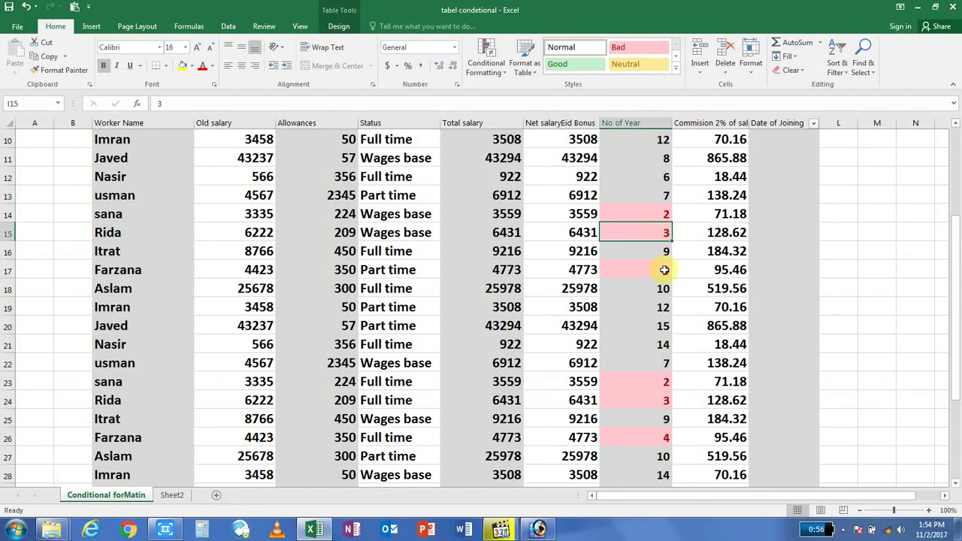
left_click(665, 269)
scroll(701, 232, "down", 3)
left_click(655, 269)
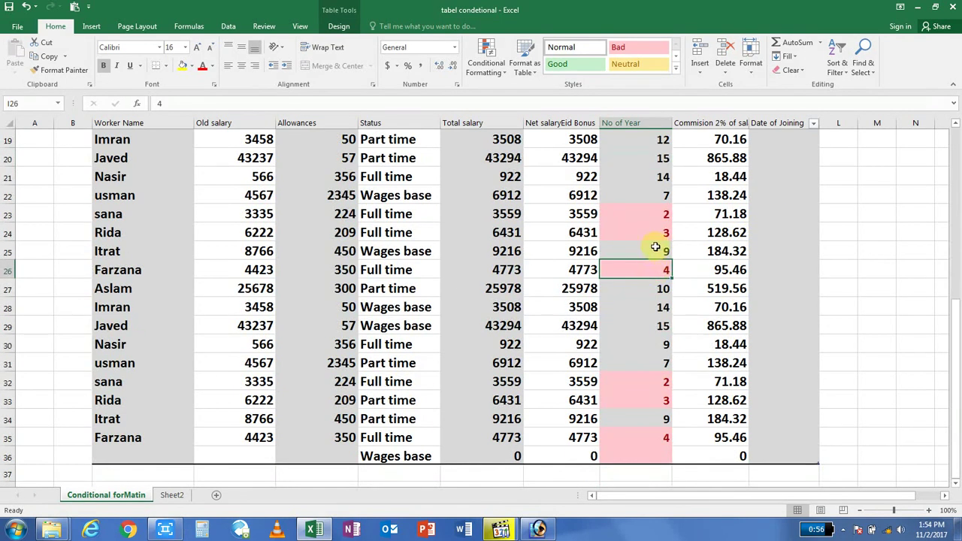
left_click(655, 232)
left_click(656, 214)
left_click(655, 270)
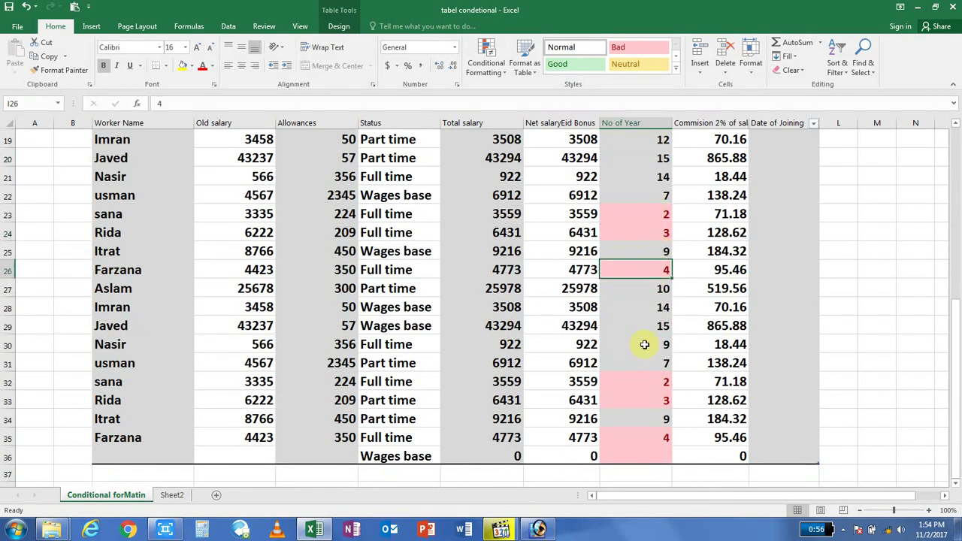
left_click(641, 382)
left_click(643, 400)
left_click(643, 436)
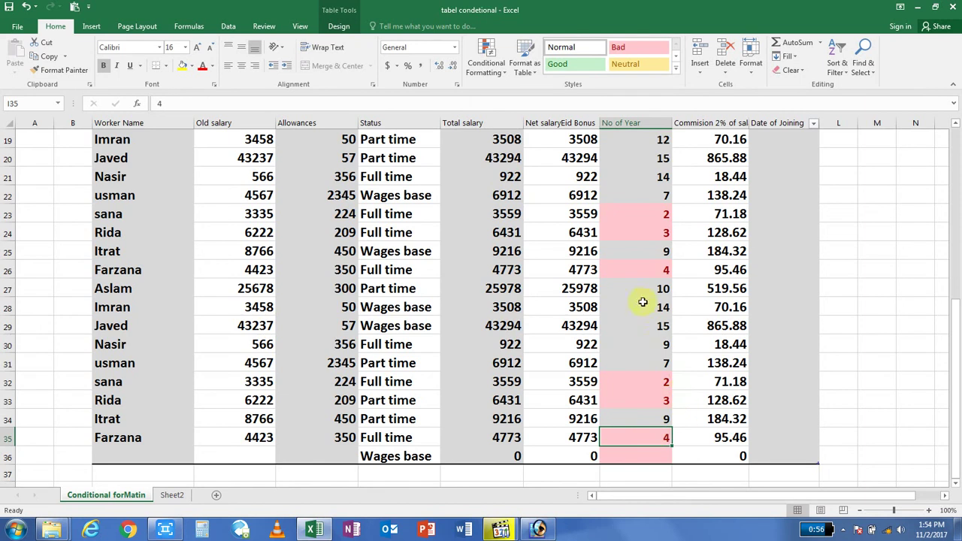
scroll(888, 286, "up", 4)
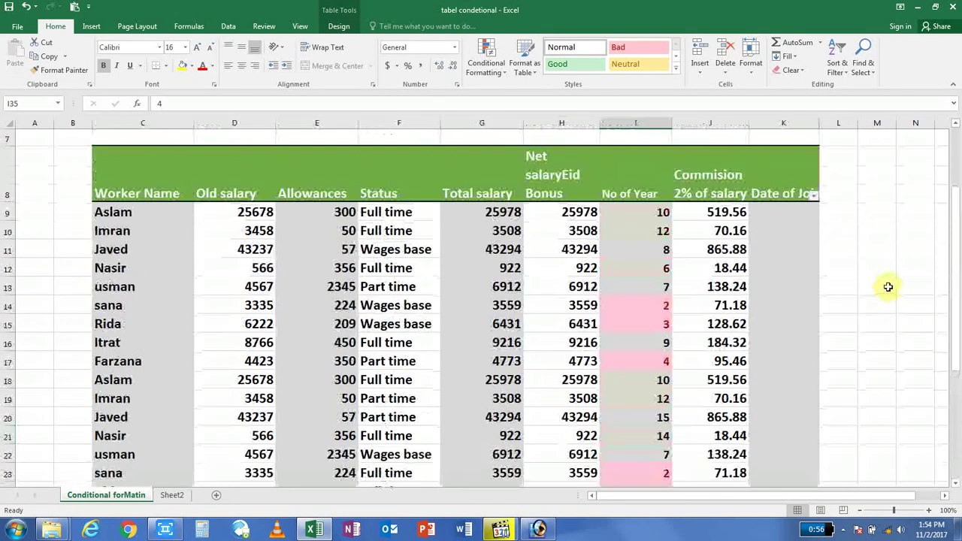
scroll(864, 282, "down", 1)
scroll(822, 277, "down", 1)
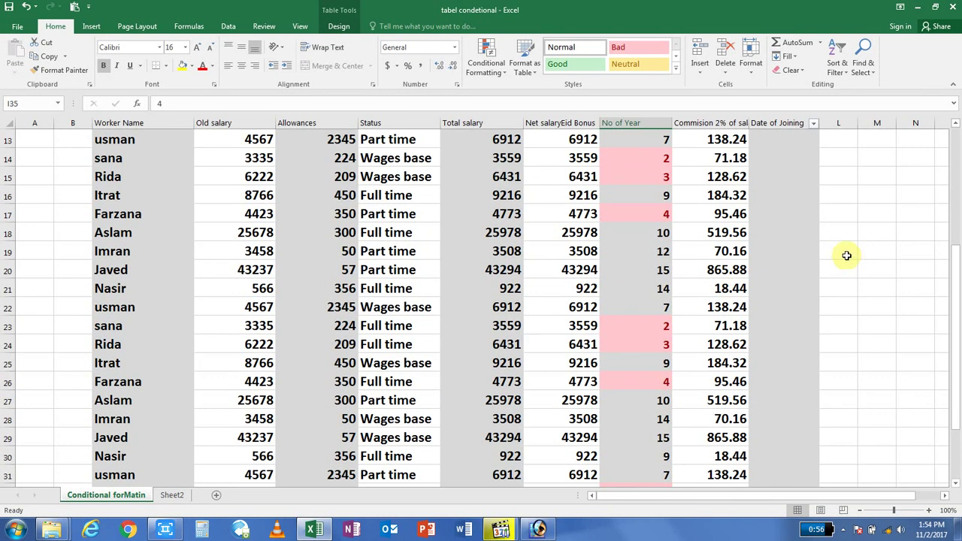